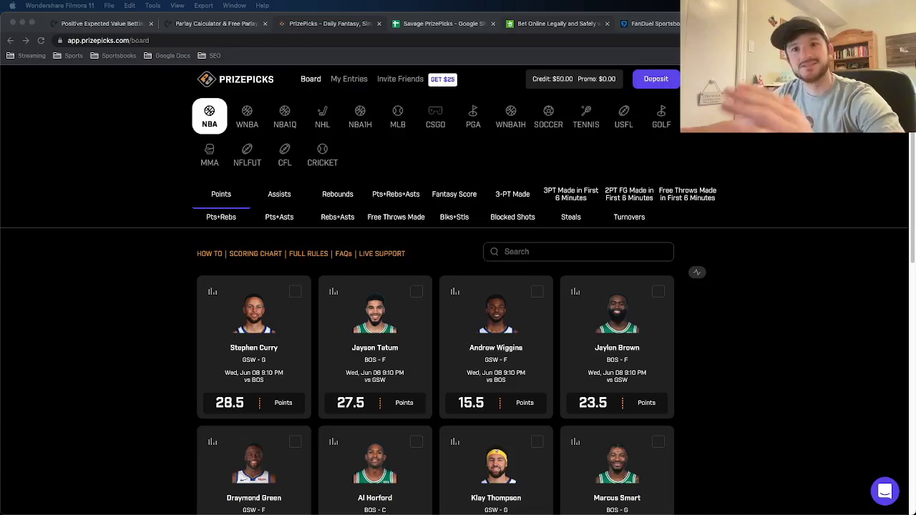
# Step: Check the 2-leg odds in the Savage PrizePicks sheet and calculate a parlay of two -137 legs in the OddsJam parlay calculator
pyautogui.click(462, 27)
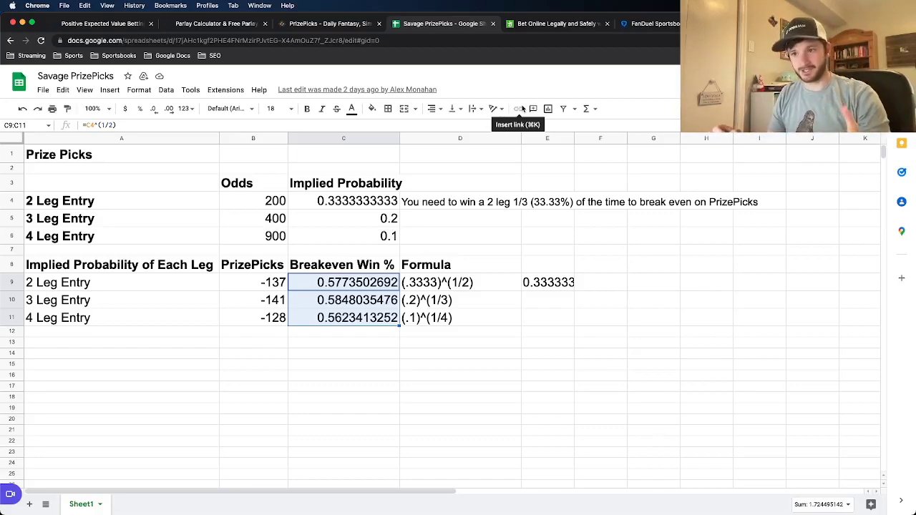
pyautogui.click(264, 200)
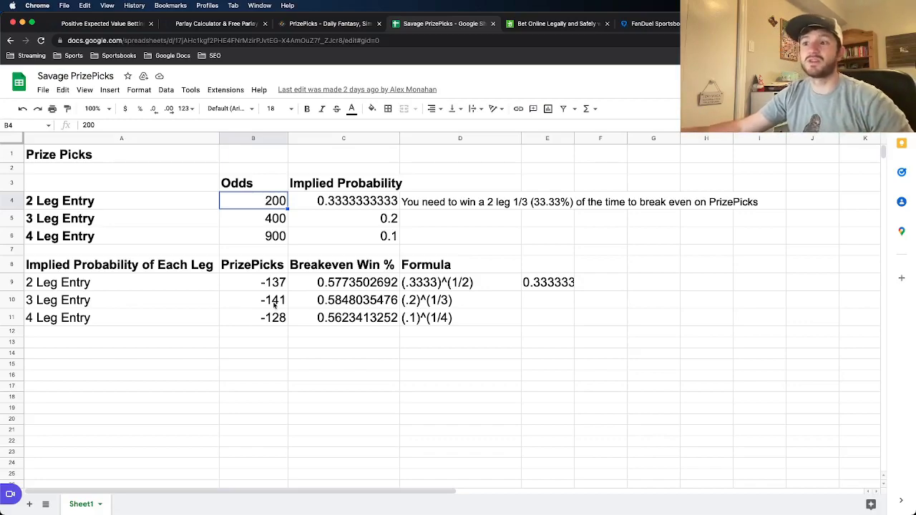
pyautogui.click(214, 24)
pyautogui.click(237, 224)
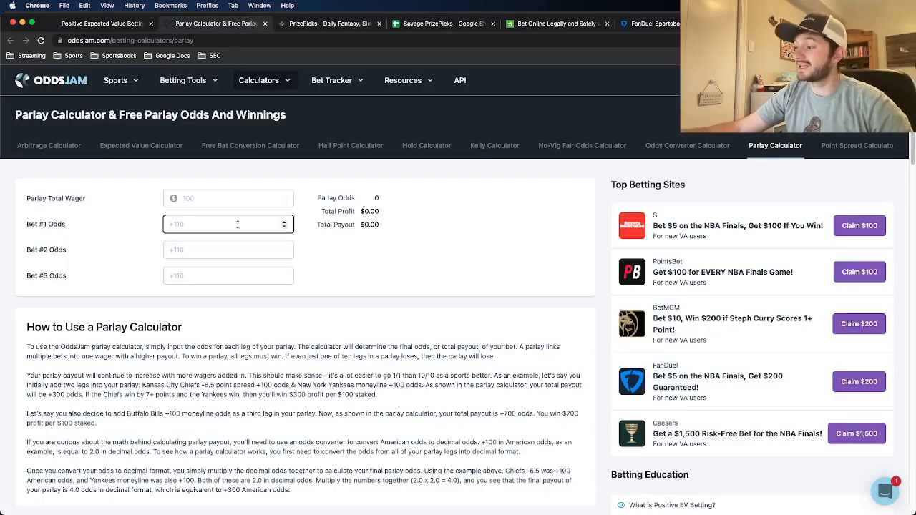
pyautogui.write('-137')
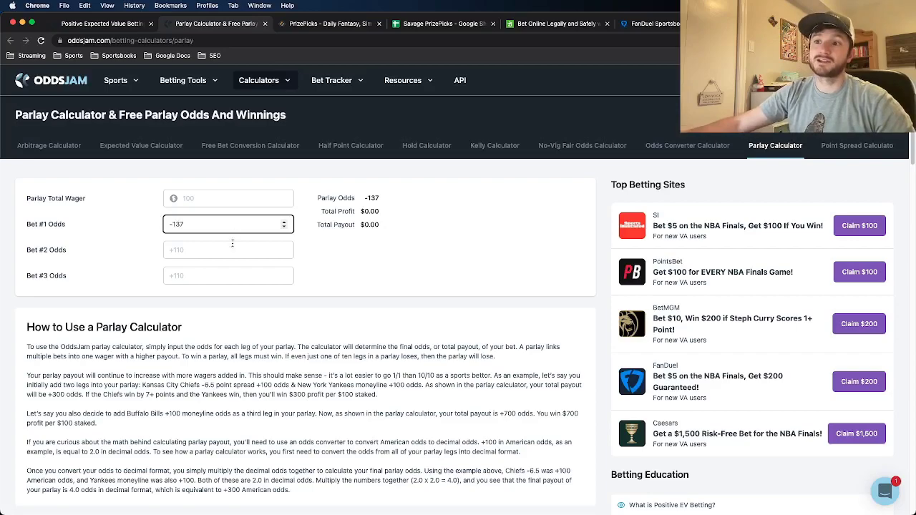
pyautogui.click(230, 249)
pyautogui.write('-137')
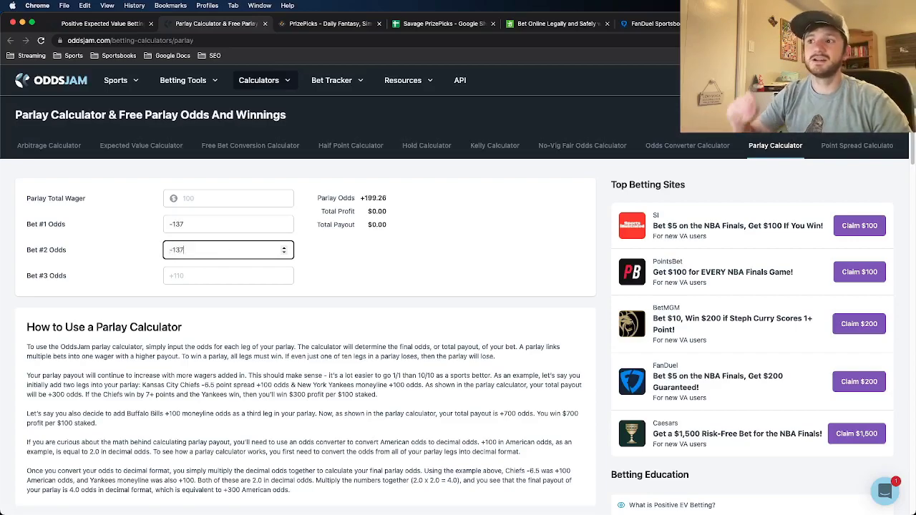
pyautogui.moveTo(387, 199); pyautogui.dragTo(362, 200)
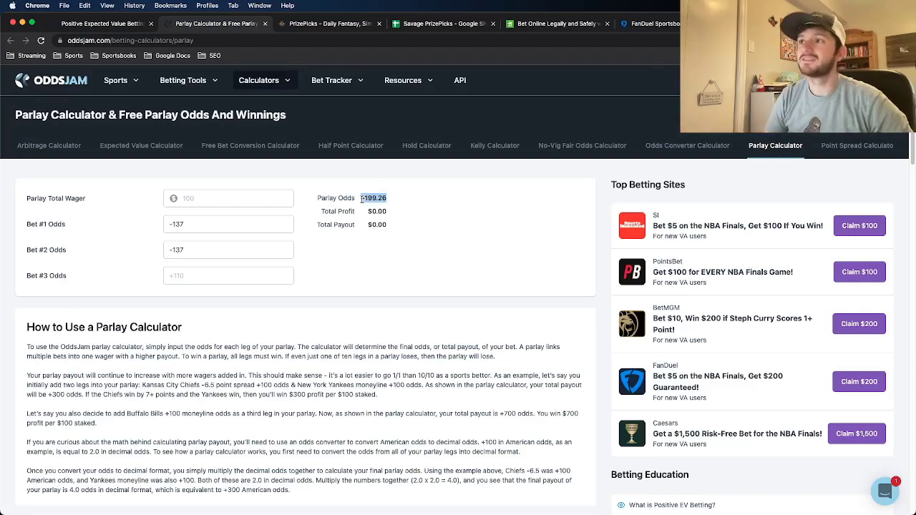
# Step: On the PrizePicks board, add Stephen Curry over 28.5 points and Jayson Tatum over 27.5 points to the entry
pyautogui.click(331, 24)
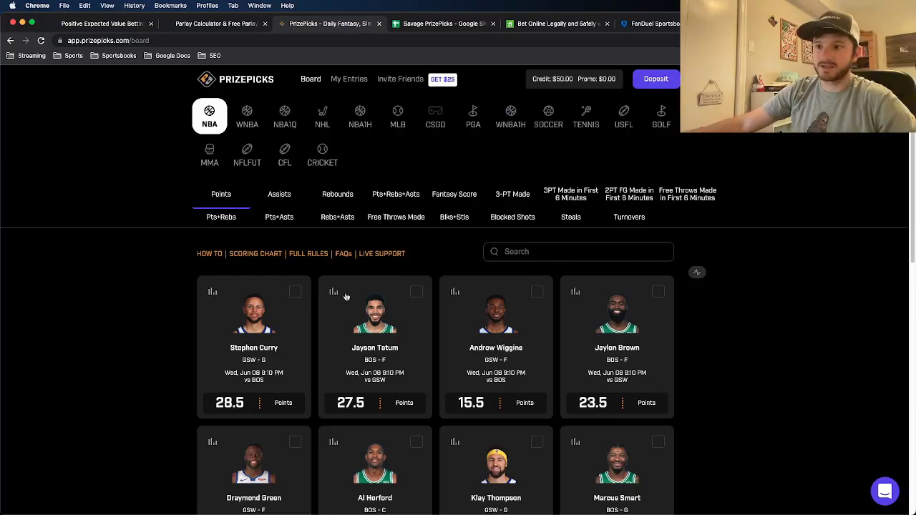
pyautogui.click(279, 345)
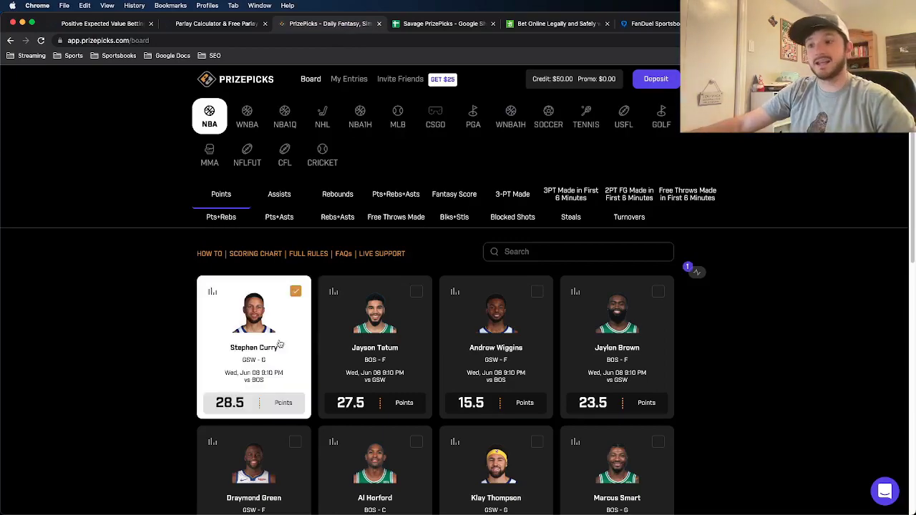
pyautogui.click(370, 355)
pyautogui.click(701, 292)
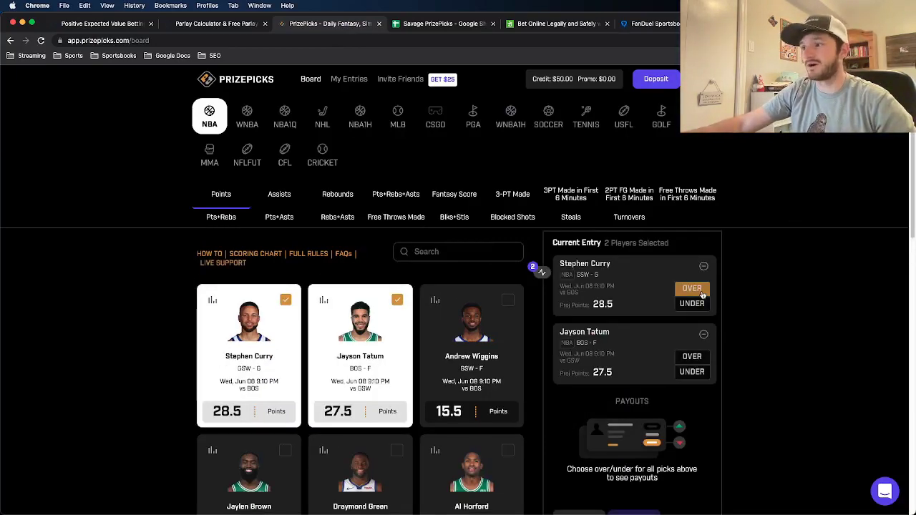
pyautogui.click(697, 356)
# Step: Set the entry amount for the two-player Power Play to $10
pyautogui.scroll(-2, 715, 361)
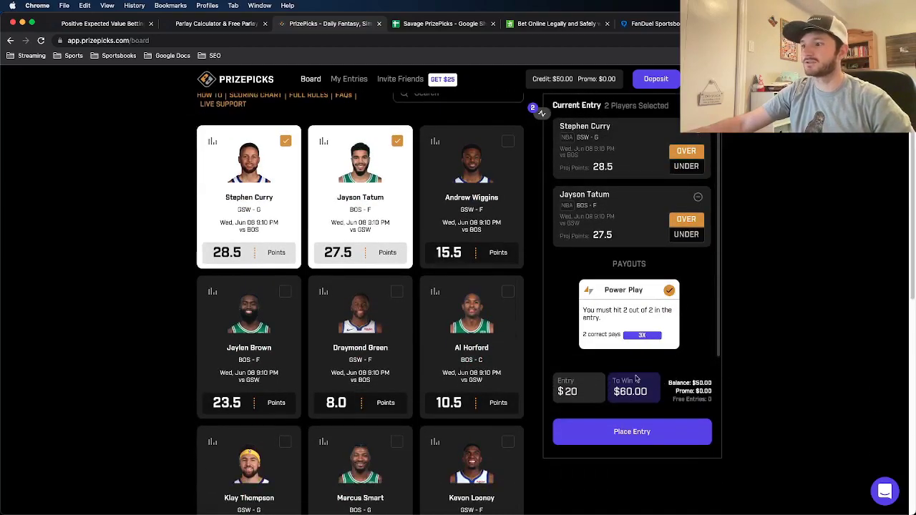
pyautogui.doubleClick(568, 391)
pyautogui.write('10')
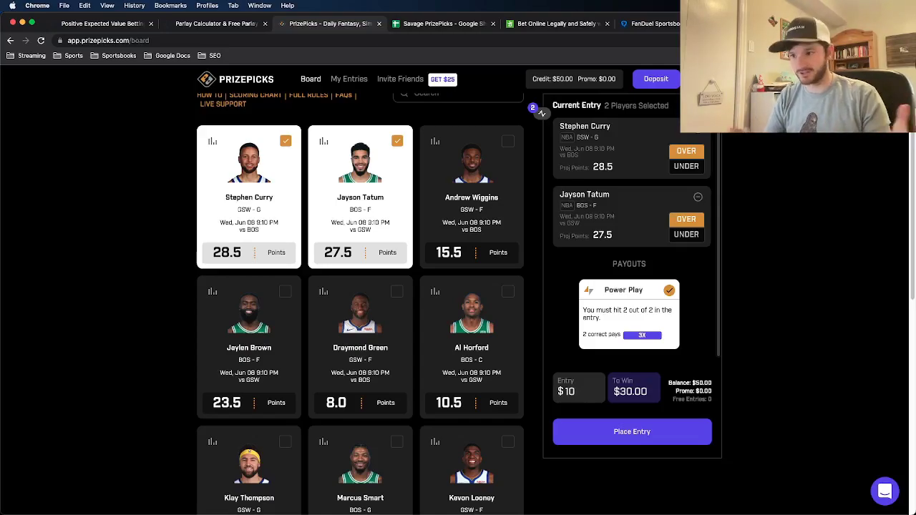
# Step: Look up the 3-leg odds per leg in the sheet and calculate a parlay of three -141 legs in the OddsJam parlay calculator
pyautogui.click(454, 25)
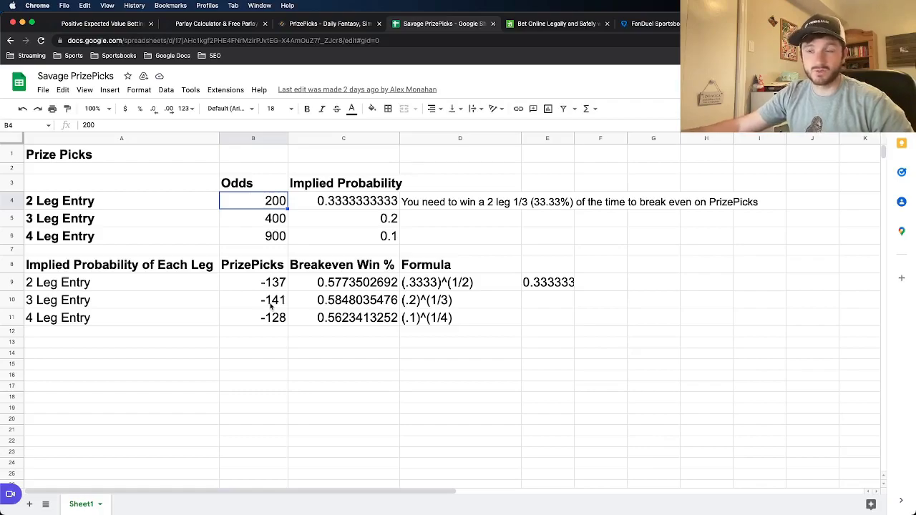
pyautogui.click(208, 24)
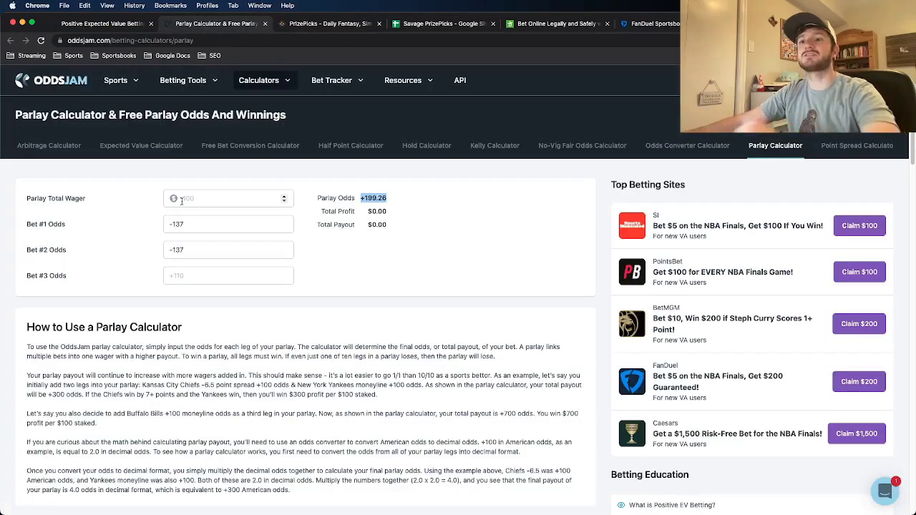
pyautogui.moveTo(207, 223); pyautogui.dragTo(152, 224)
pyautogui.write('-141')
pyautogui.press('Tab')
pyautogui.write('-141')
pyautogui.press('Tab')
pyautogui.write('-141')
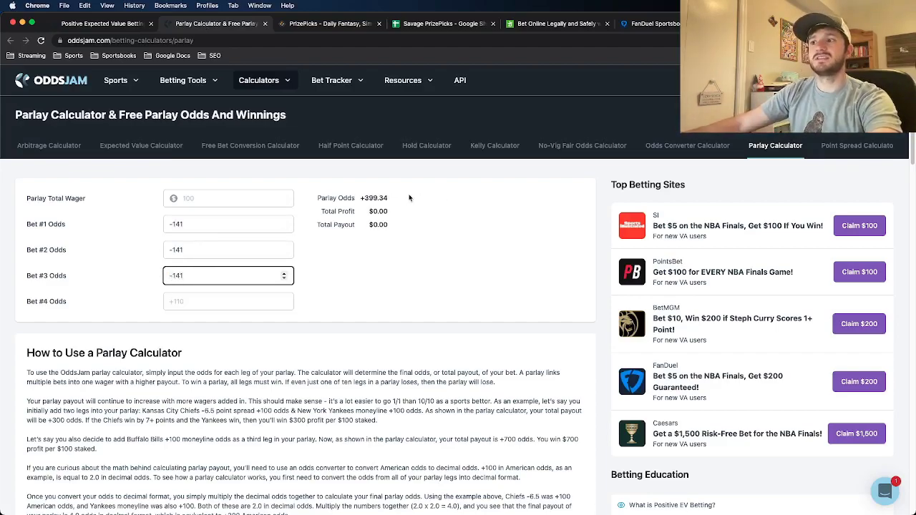
pyautogui.moveTo(389, 198); pyautogui.dragTo(359, 198)
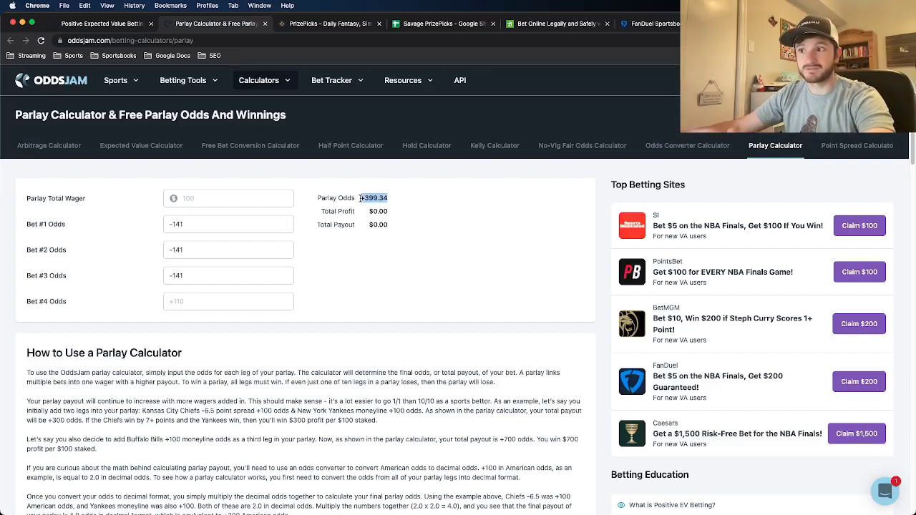
# Step: Check the 3 Leg Entry odds in the sheet and add Jaylen Brown under 23.5 points to the PrizePicks entry
pyautogui.click(419, 26)
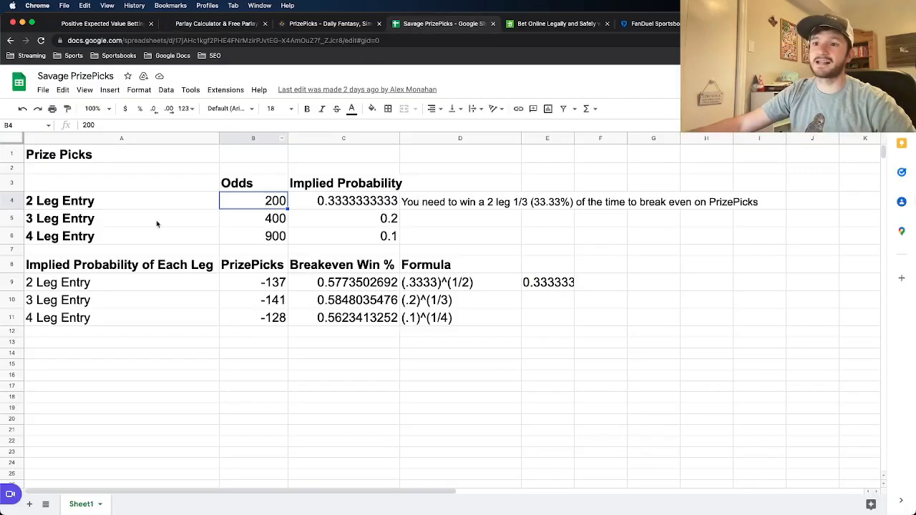
pyautogui.click(264, 219)
pyautogui.click(321, 23)
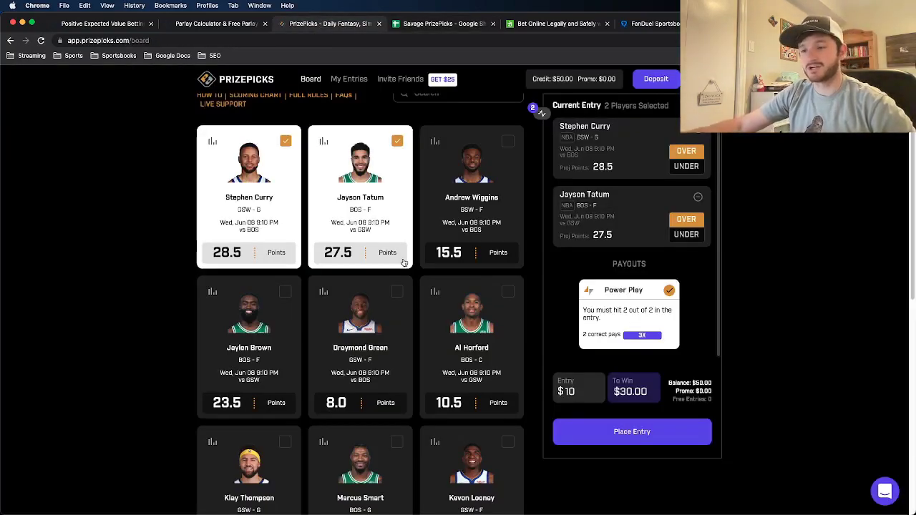
pyautogui.click(274, 348)
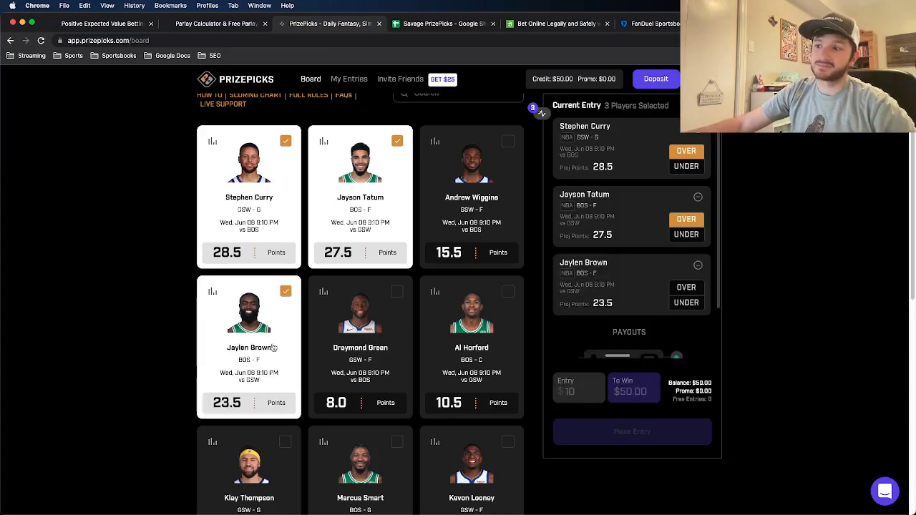
pyautogui.click(694, 303)
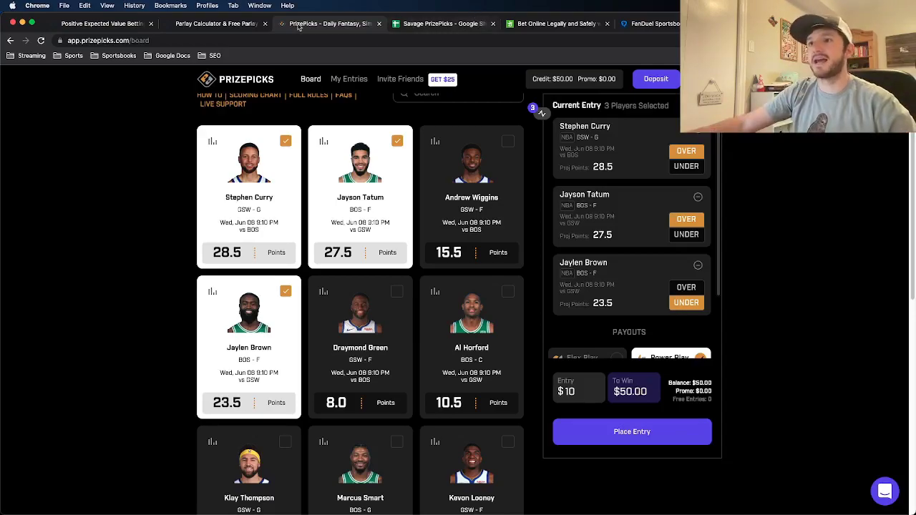
# Step: Check the 4 Leg Entry odds in the sheet and calculate a parlay of four -128 legs in the OddsJam parlay calculator
pyautogui.click(395, 23)
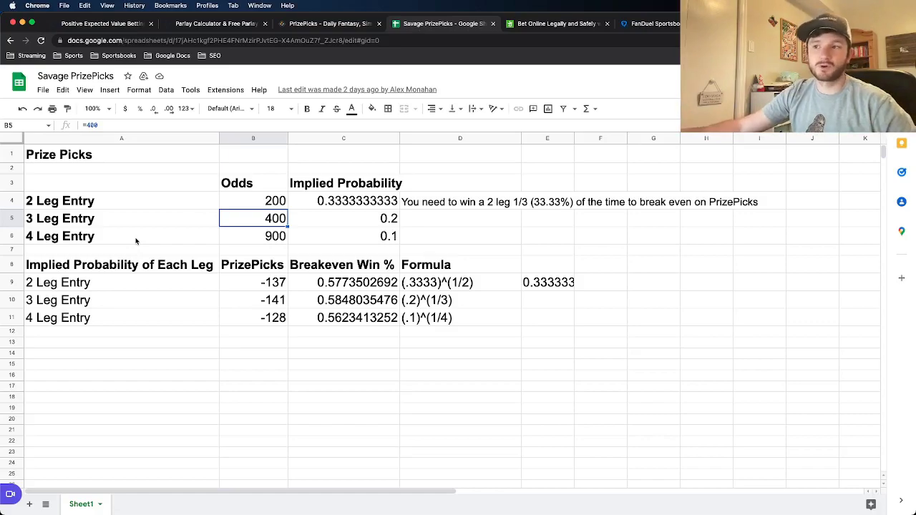
pyautogui.click(261, 242)
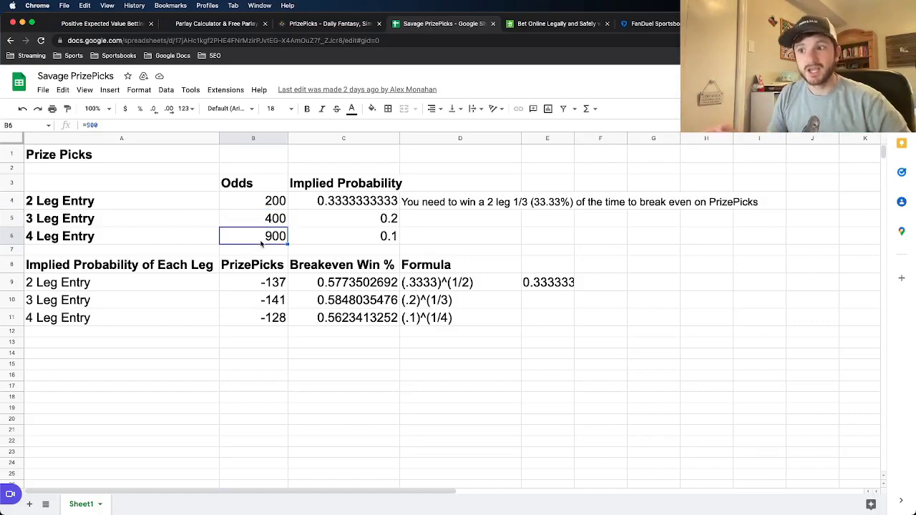
pyautogui.click(279, 315)
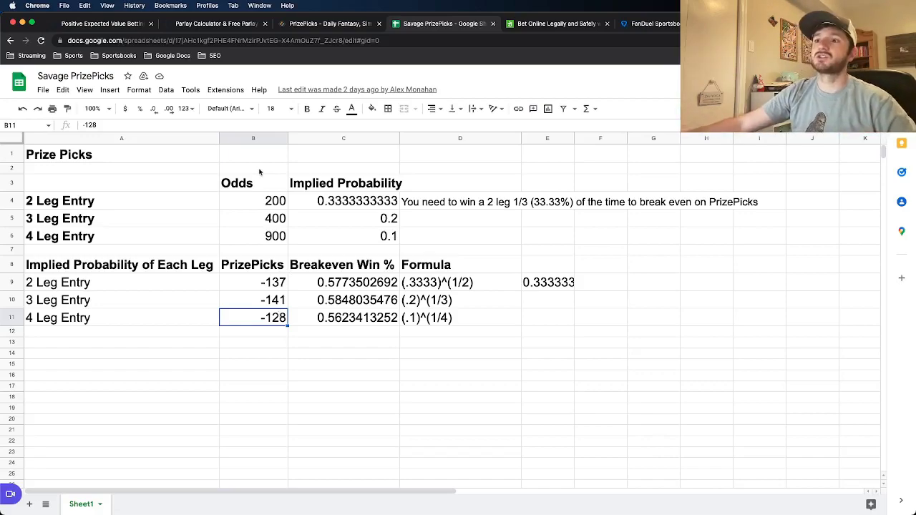
pyautogui.click(259, 28)
pyautogui.click(217, 224)
pyautogui.write('128')
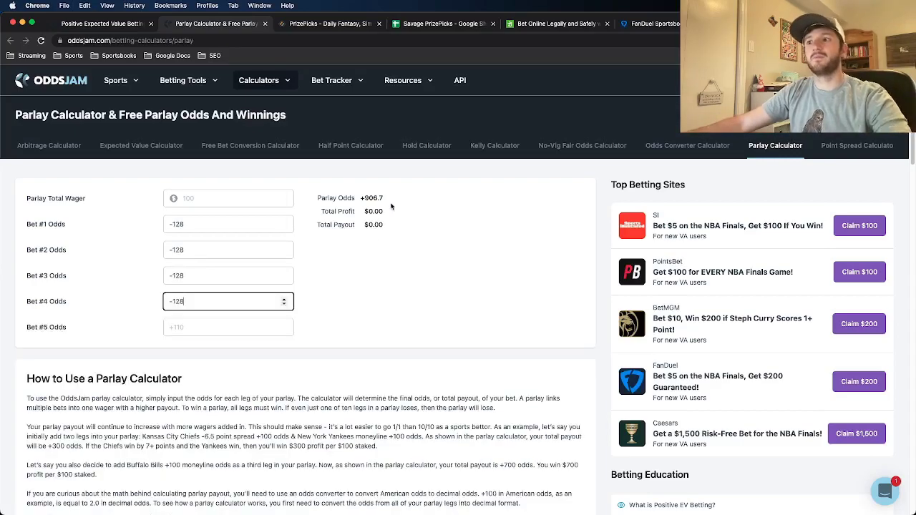
pyautogui.moveTo(360, 198); pyautogui.dragTo(381, 198)
pyautogui.click(401, 206)
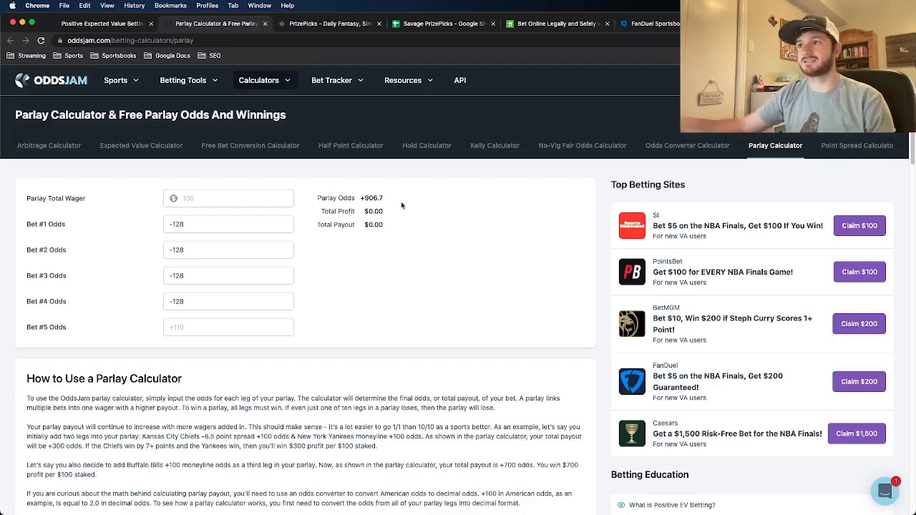
# Step: Add Stephen Curry over 5.0 assists as the fourth pick of the PrizePicks entry and view the Power Play payout
pyautogui.click(349, 25)
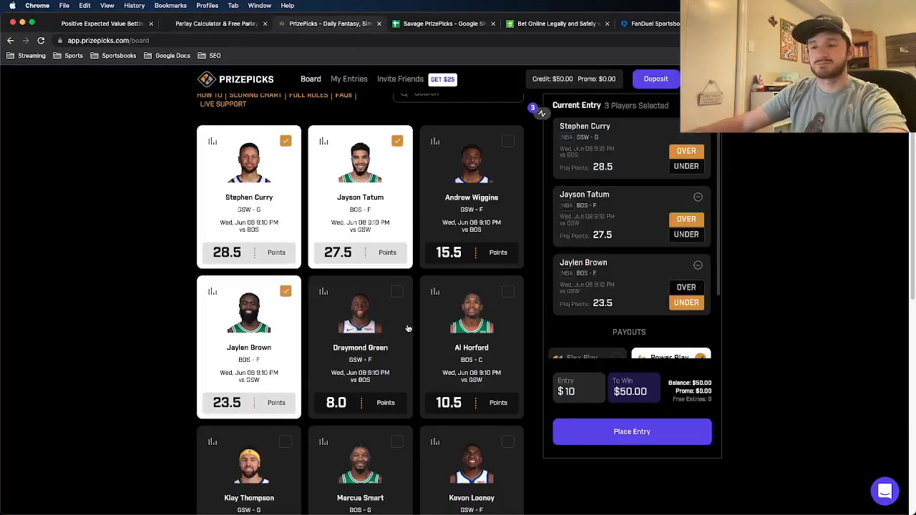
pyautogui.scroll(5, 408, 328)
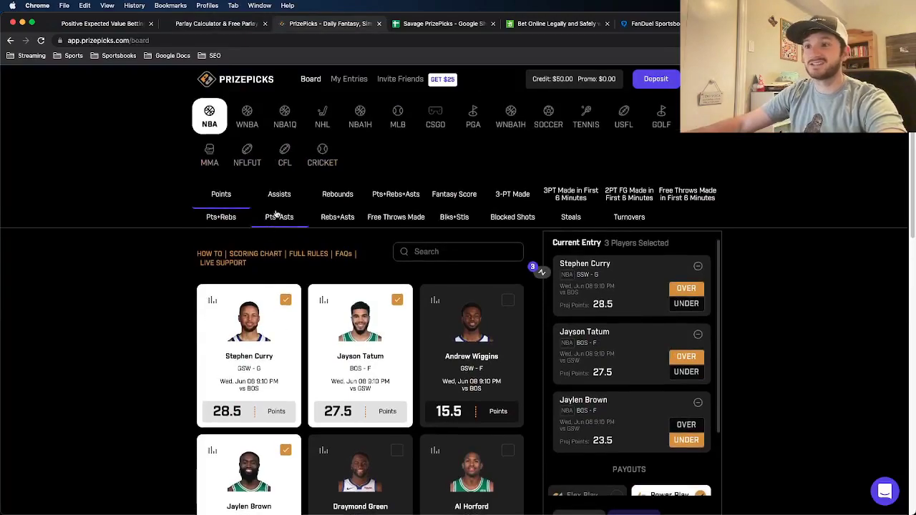
pyautogui.click(286, 208)
pyautogui.click(287, 357)
pyautogui.scroll(-2, 650, 374)
pyautogui.click(704, 367)
pyautogui.scroll(-2, 759, 393)
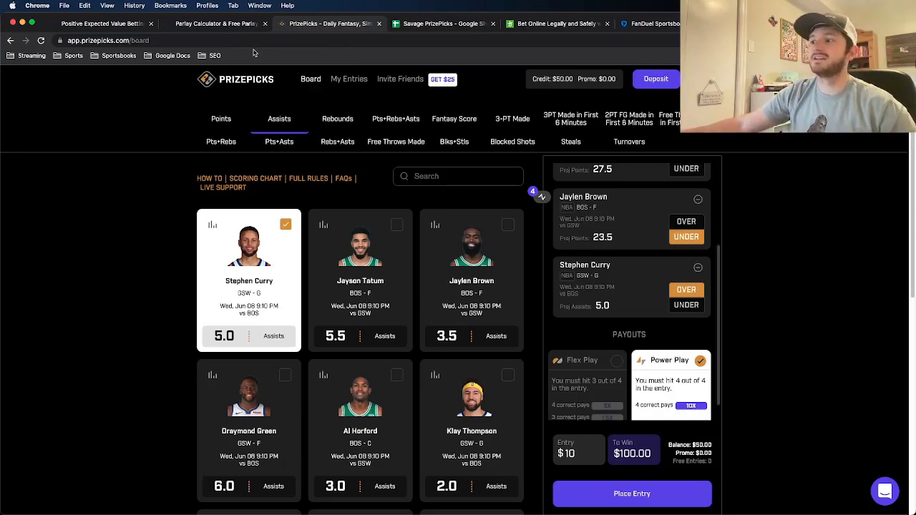
# Step: In the Savage PrizePicks sheet, review the 3 Leg Entry row and the PrizePicks odds for each leg of a 2-leg entry
pyautogui.click(405, 24)
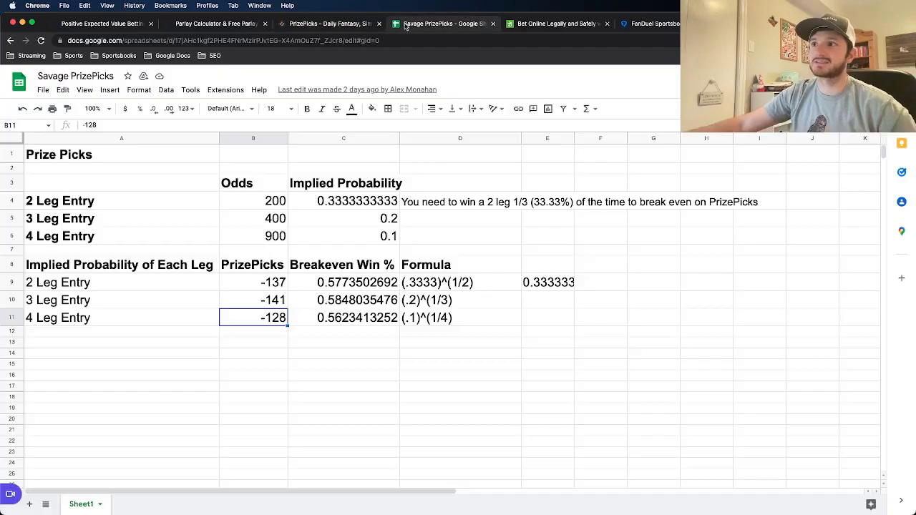
pyautogui.click(123, 217)
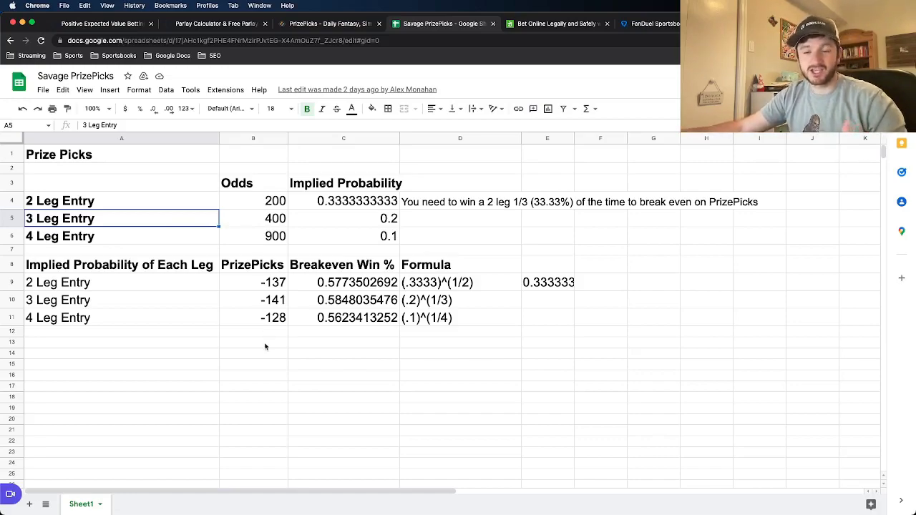
pyautogui.click(263, 284)
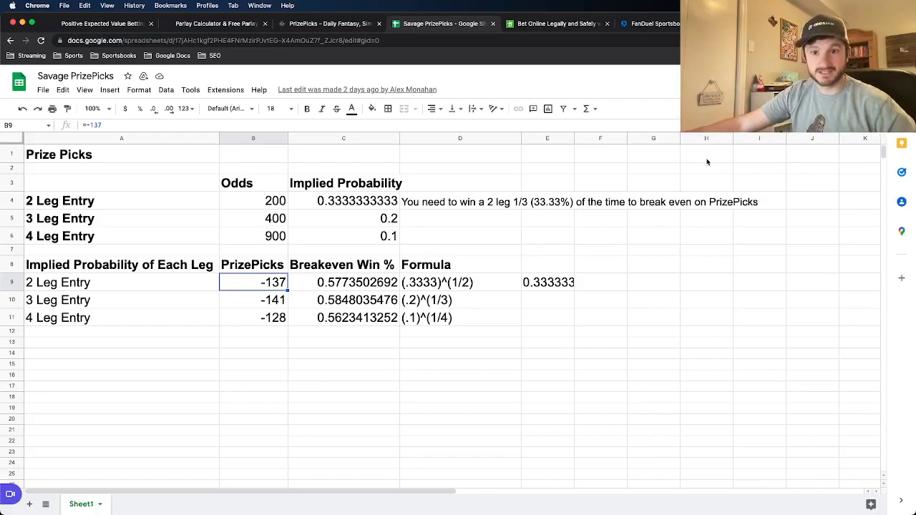
# Step: Open the NBA player points props for Warriors at Celtics on DraftKings Sportsbook and examine the over/under odds
pyautogui.click(557, 27)
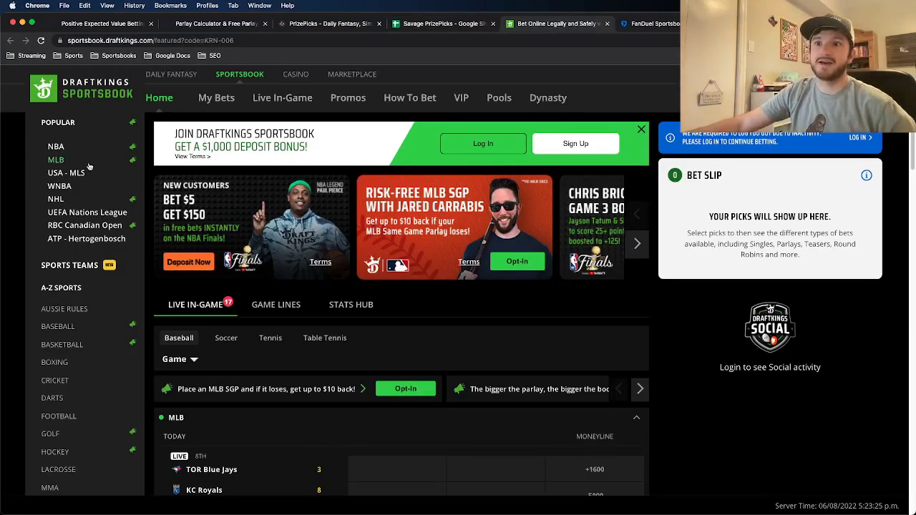
pyautogui.click(57, 146)
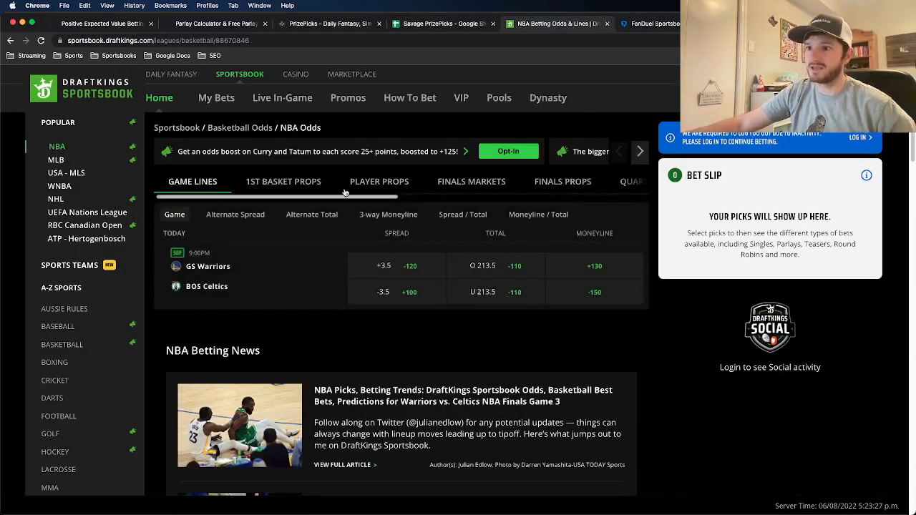
pyautogui.click(379, 182)
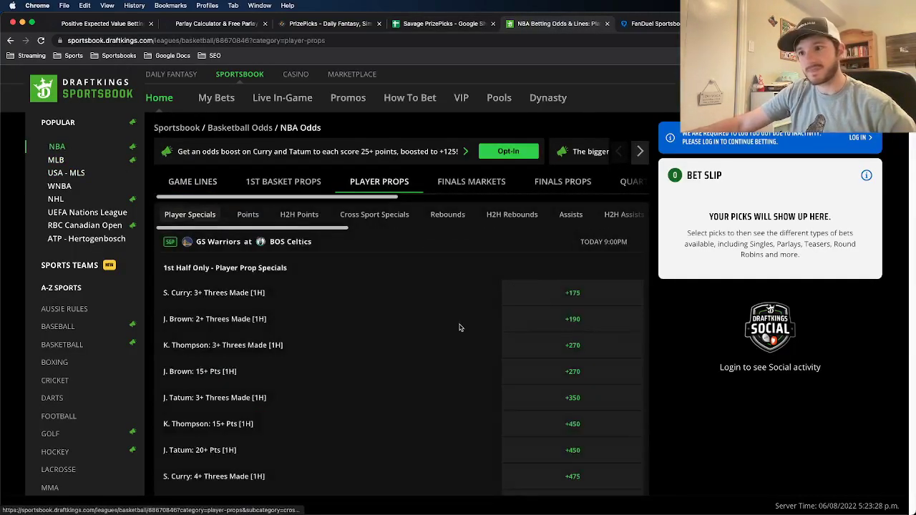
pyautogui.click(241, 213)
pyautogui.scroll(-2, 389, 348)
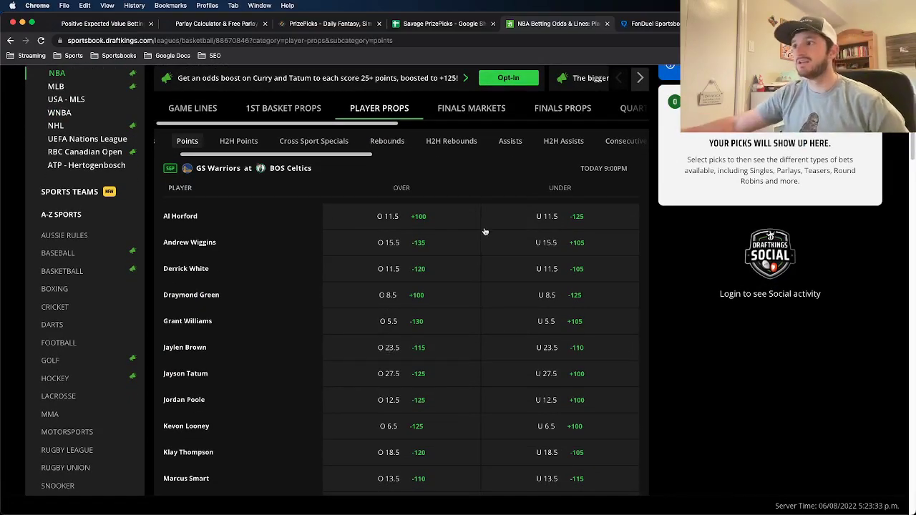
# Step: In PrizePicks, remove Stephen Curry's assists pick and Jaylen Brown's points pick, leaving a two-player Power Play entry
pyautogui.click(325, 25)
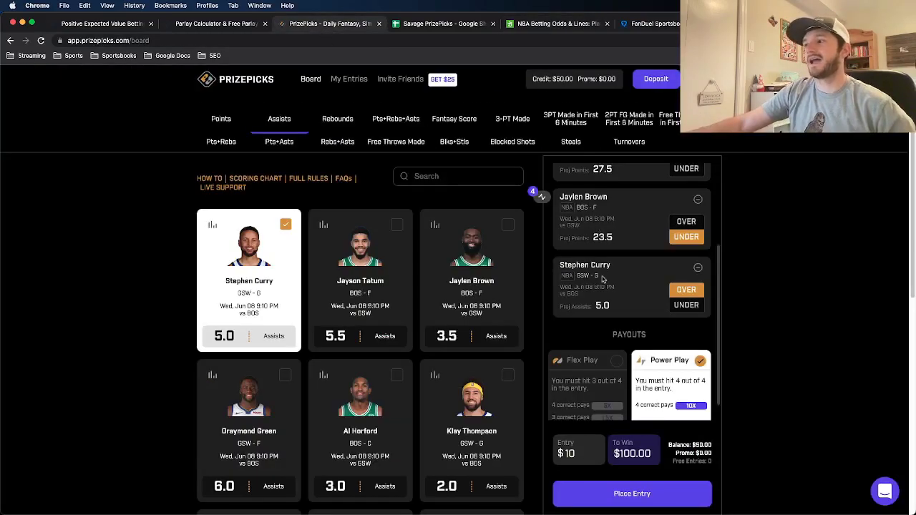
pyautogui.click(700, 273)
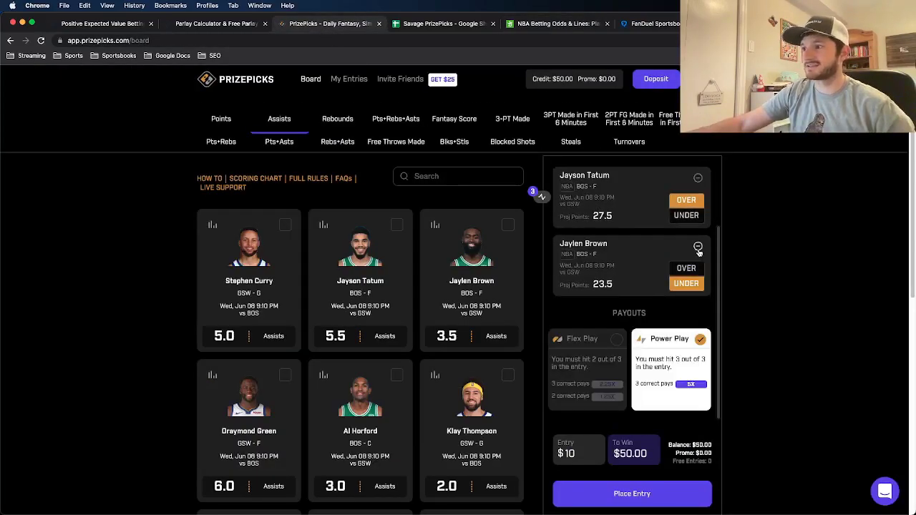
pyautogui.click(698, 245)
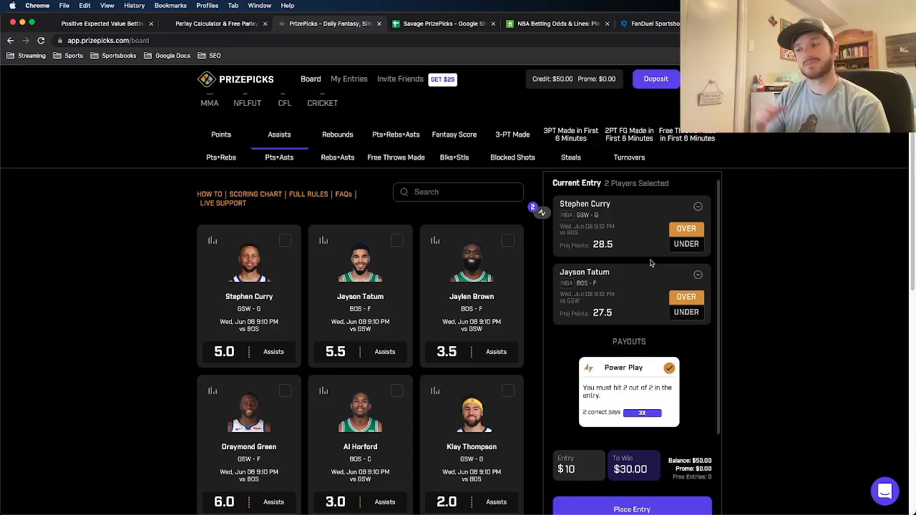
# Step: On DraftKings, open the same game parlay points markets for Warriors at Celtics and add Jayson Tatum over 27.5 points
pyautogui.click(557, 26)
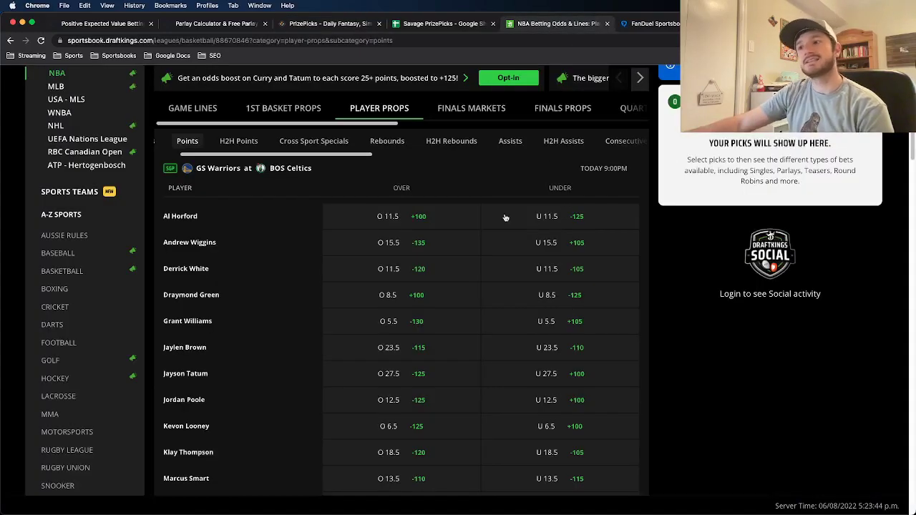
pyautogui.scroll(2, 429, 221)
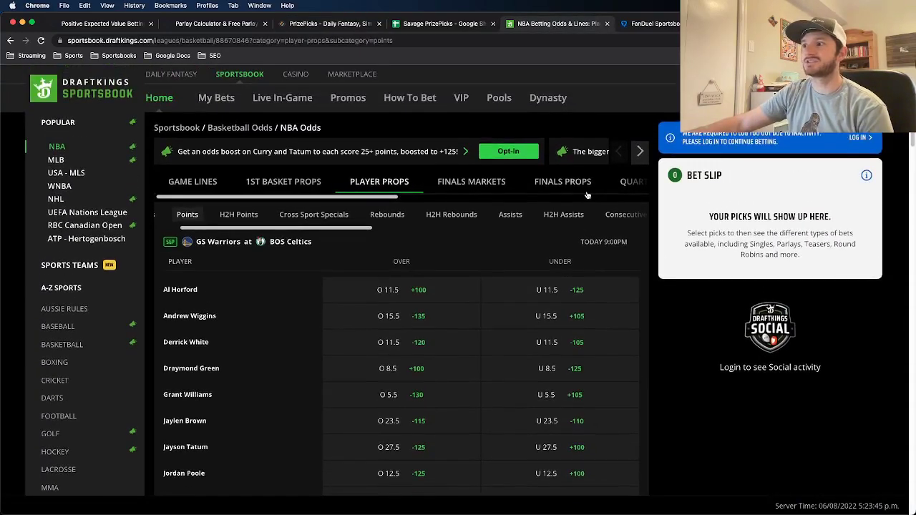
pyautogui.click(200, 227)
pyautogui.click(292, 125)
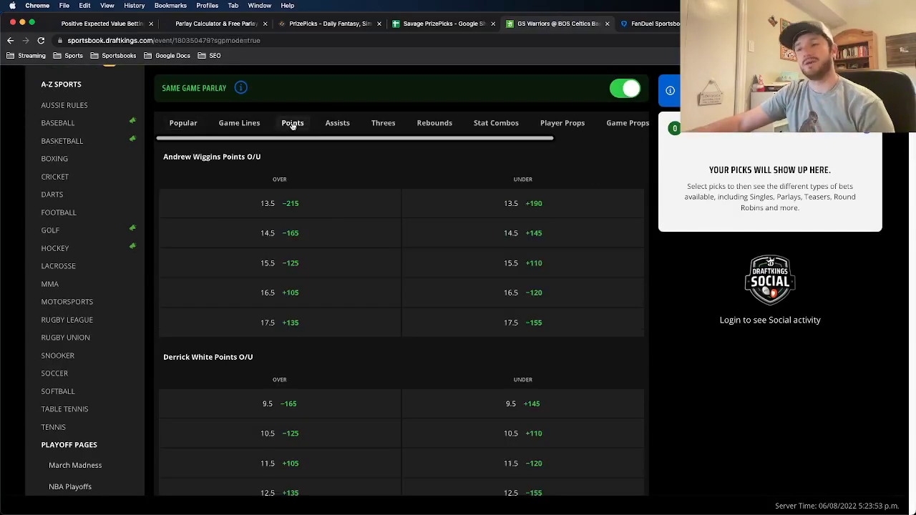
pyautogui.scroll(-15, 381, 333)
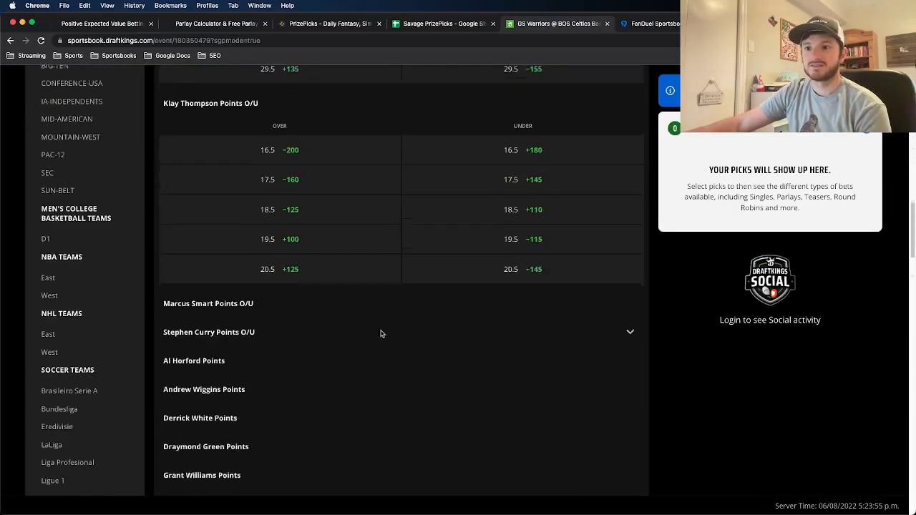
pyautogui.scroll(4, 380, 333)
pyautogui.scroll(1, 289, 276)
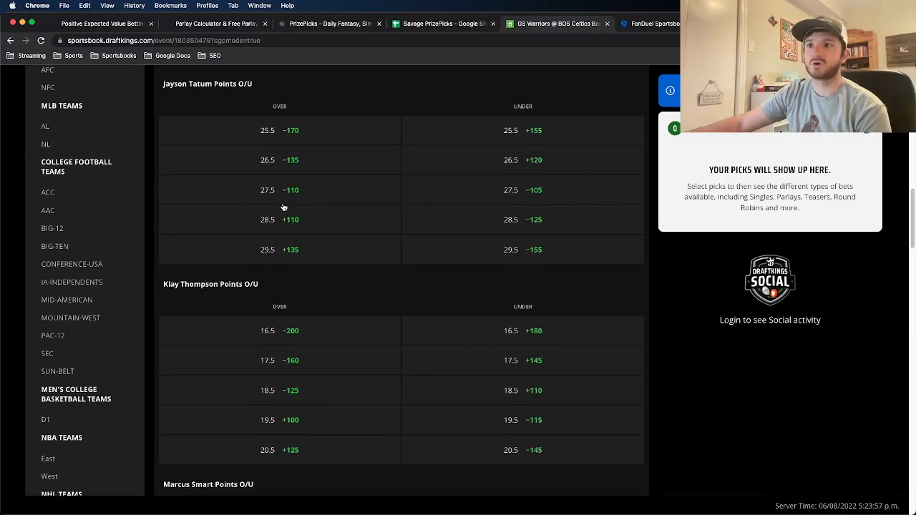
pyautogui.click(293, 198)
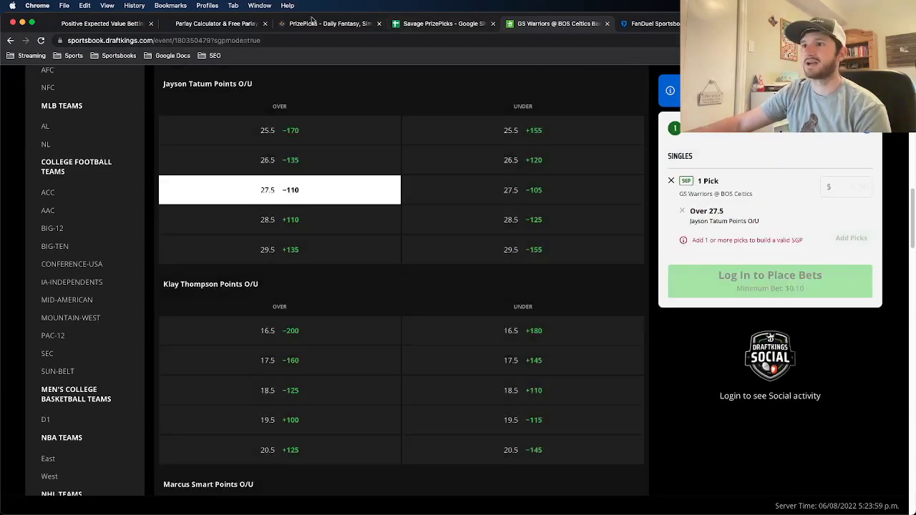
# Step: Add Stephen Curry over 28.5 points as the second leg of the DraftKings same game parlay
pyautogui.scroll(-8, 362, 288)
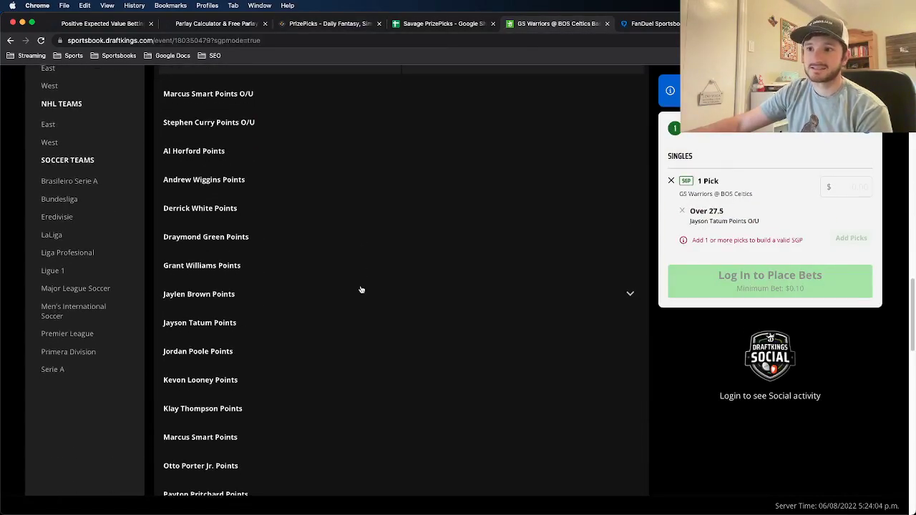
pyautogui.scroll(-2, 359, 290)
pyautogui.scroll(4, 357, 293)
pyautogui.click(335, 293)
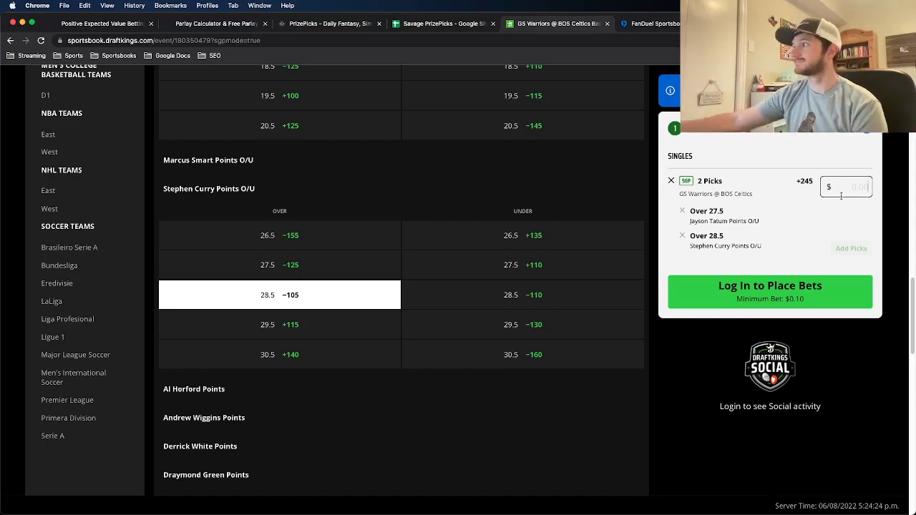
# Step: On FanDuel, dismiss the login prompt and open the same game parlay player points for Warriors at Celtics
pyautogui.click(672, 29)
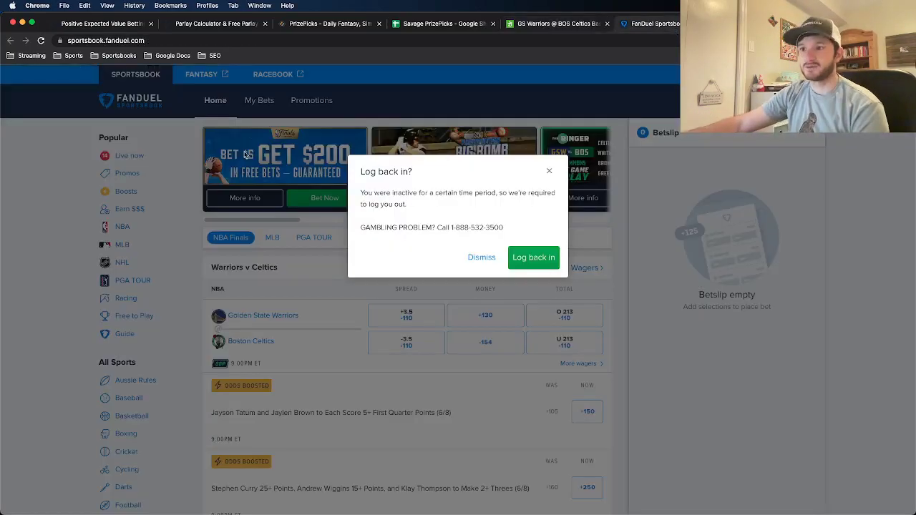
pyautogui.click(491, 263)
pyautogui.click(309, 337)
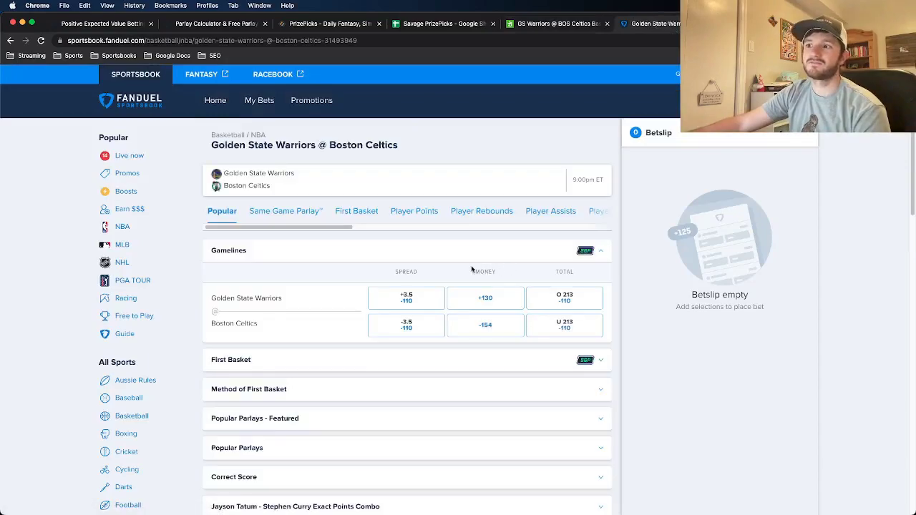
pyautogui.click(302, 213)
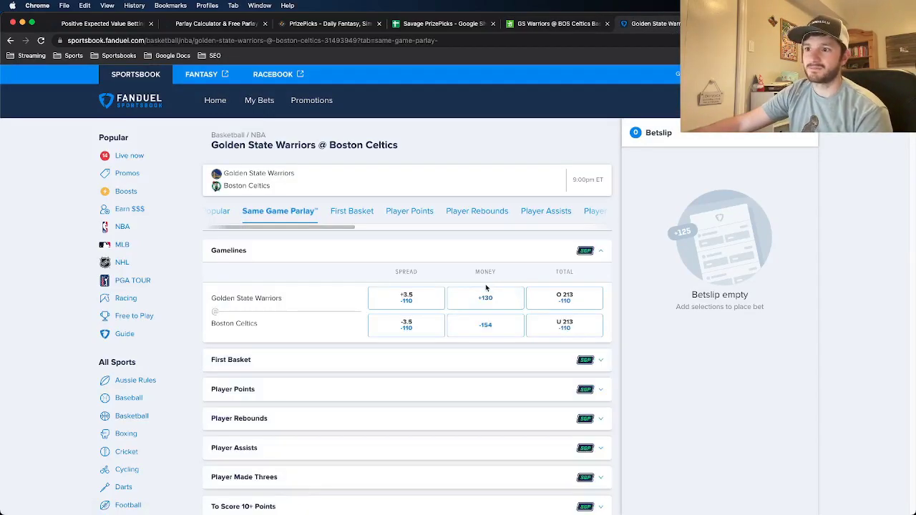
pyautogui.scroll(-1, 364, 379)
pyautogui.click(377, 376)
pyautogui.scroll(-3, 457, 364)
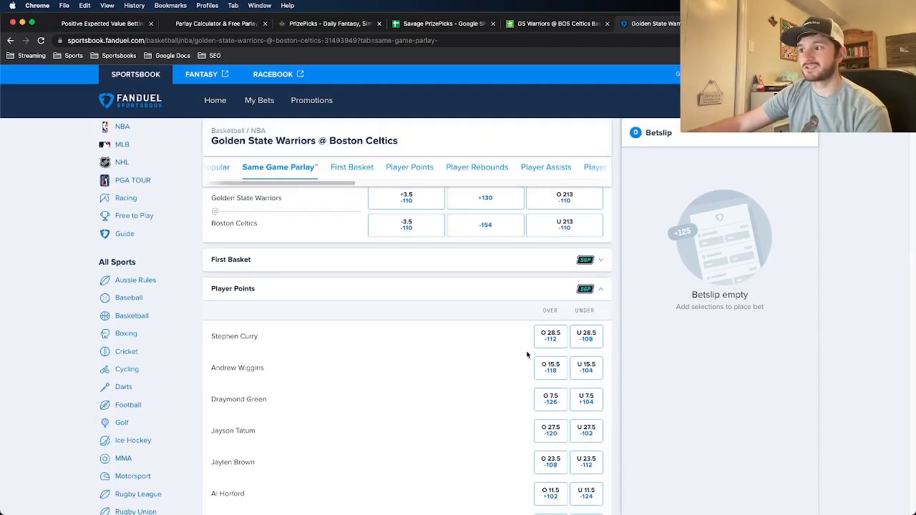
# Step: Add Stephen Curry over 28.5 and Jayson Tatum over 27.5 points to the FanDuel same game parlay
pyautogui.click(547, 340)
pyautogui.scroll(-5, 445, 341)
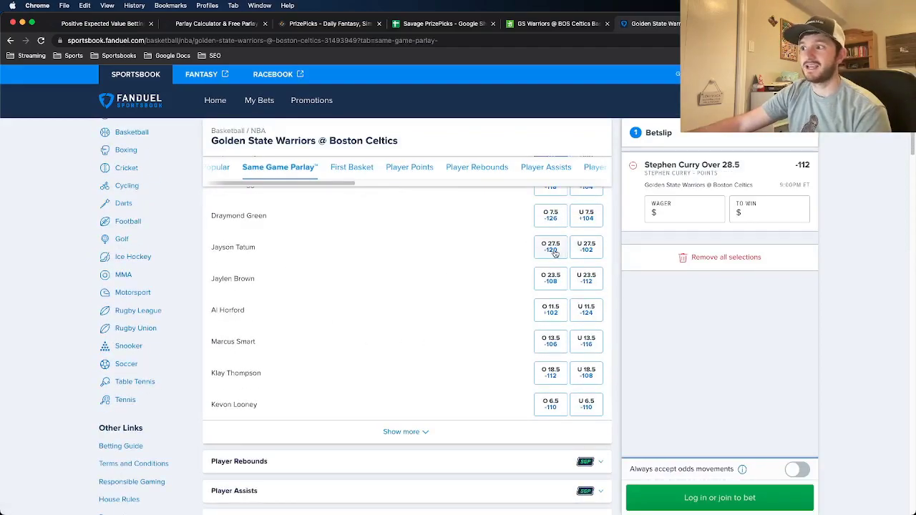
pyautogui.click(552, 250)
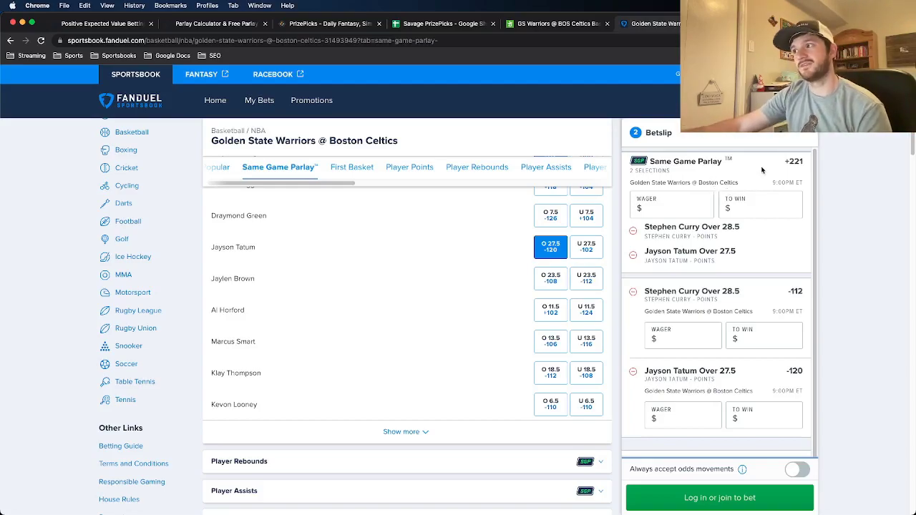
# Step: Compare the Curry and Tatum same game parlay odds between DraftKings and FanDuel, ending on DraftKings
pyautogui.click(558, 24)
pyautogui.click(648, 23)
pyautogui.click(562, 24)
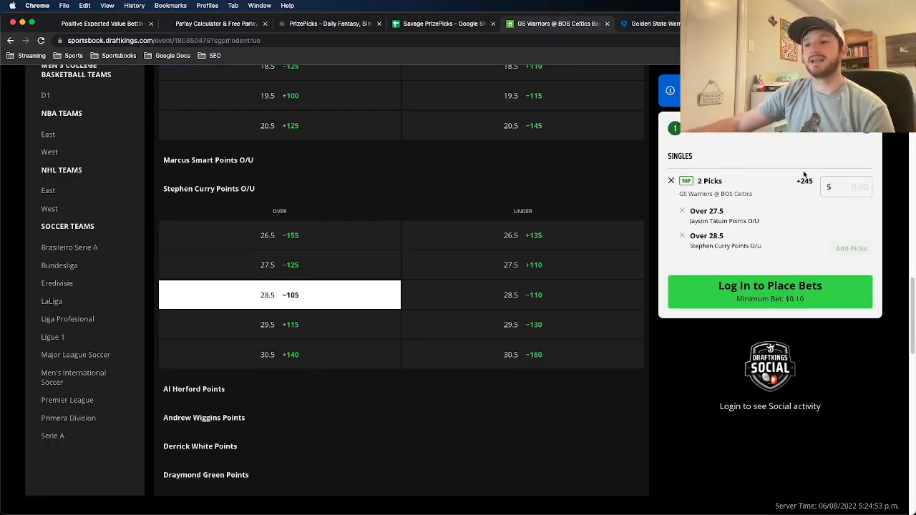
# Step: Replace the Stephen Curry leg of the DraftKings same game parlay with Andrew Wiggins 16+ points
pyautogui.click(325, 299)
pyautogui.scroll(-3, 337, 278)
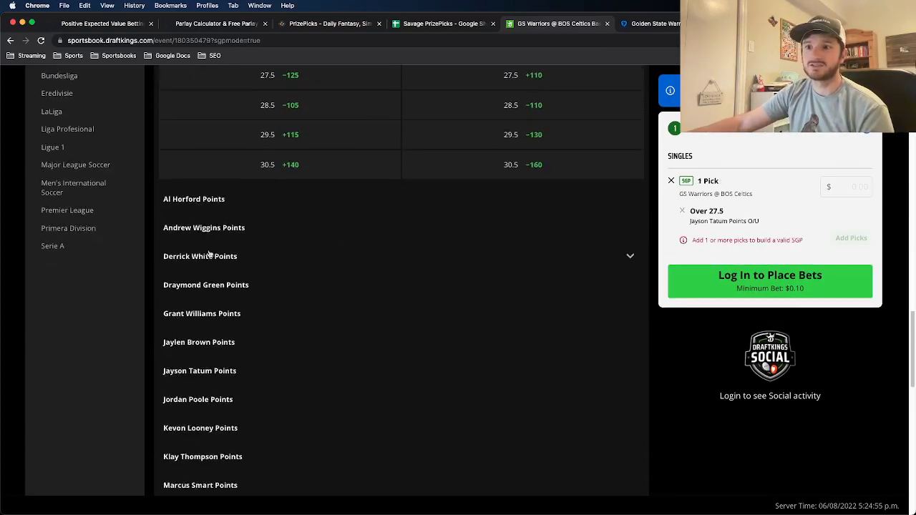
pyautogui.click(210, 229)
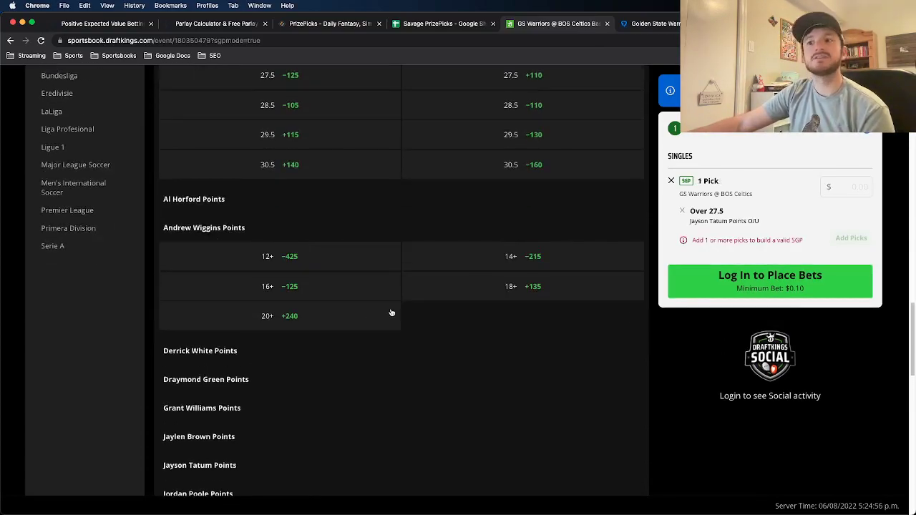
pyautogui.click(294, 286)
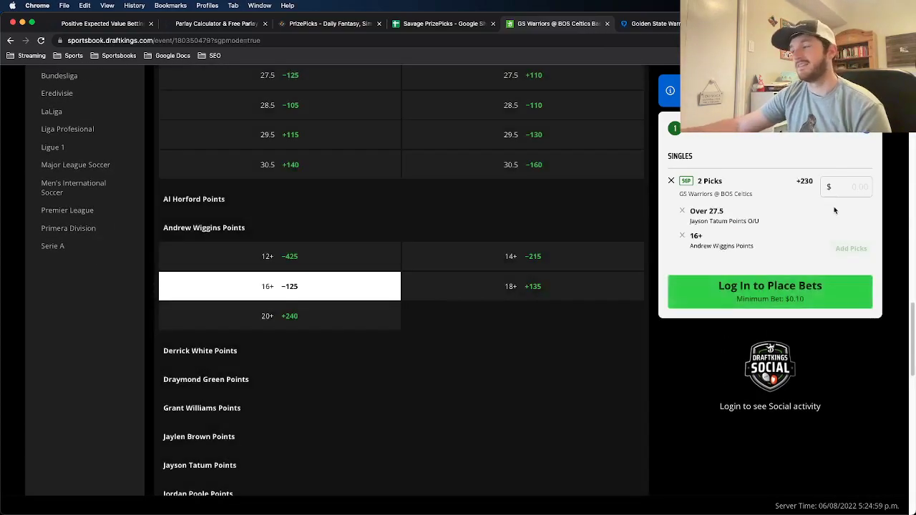
# Step: In PrizePicks, replace Stephen Curry's points pick with Andrew Wiggins over 15.5 points alongside Jayson Tatum
pyautogui.click(300, 23)
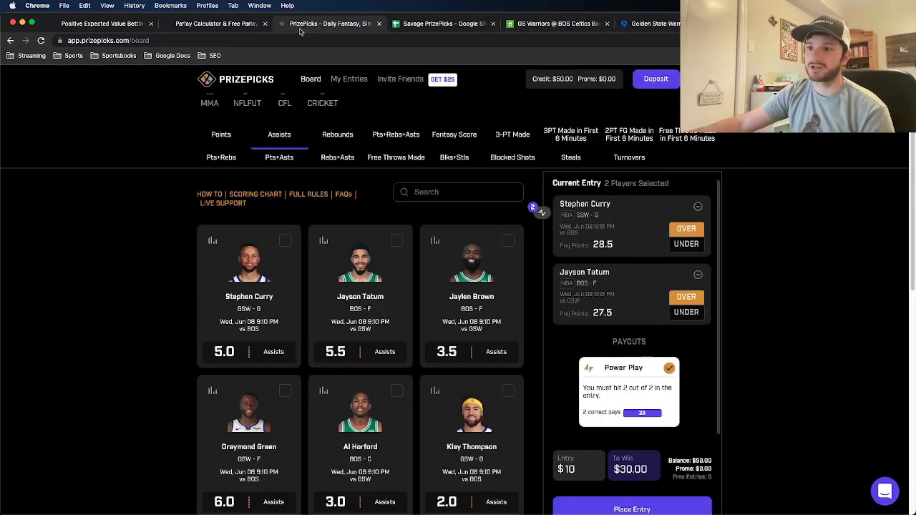
pyautogui.scroll(-1, 319, 412)
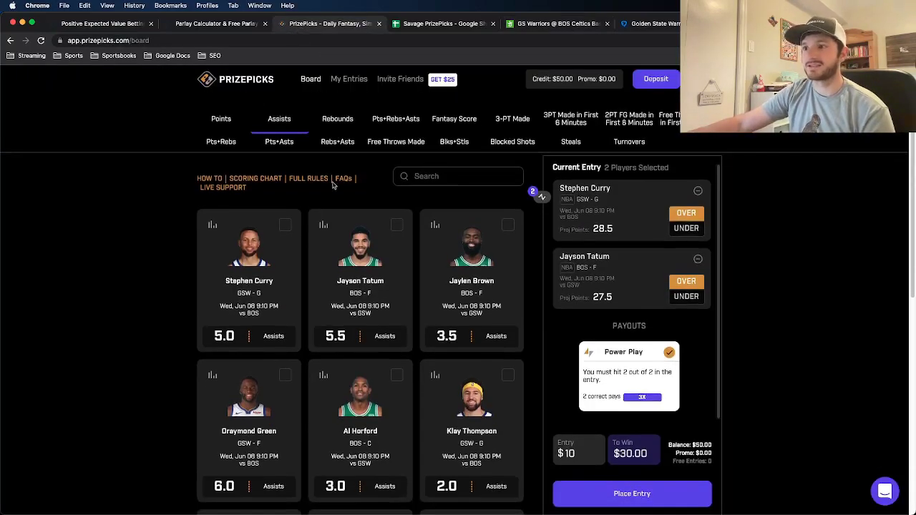
pyautogui.click(221, 119)
pyautogui.click(458, 290)
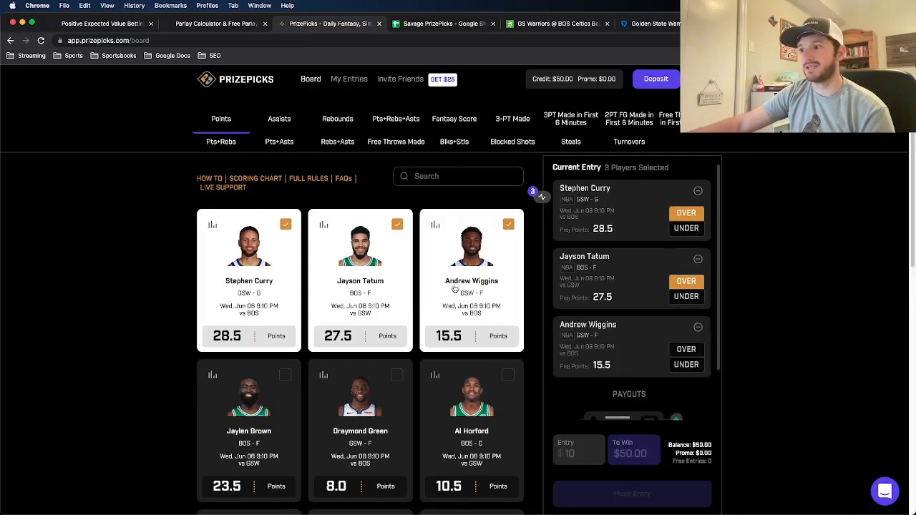
pyautogui.click(697, 190)
pyautogui.click(685, 281)
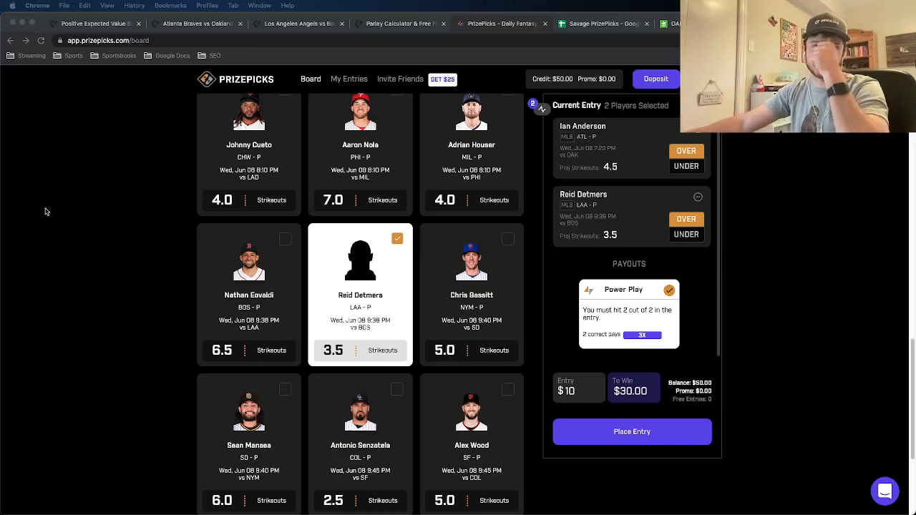
# Step: On OddsJam, compare sportsbook strikeout odds for Ian Anderson over 4.5 and Reid Detmers over 3.5 with PrizePicks
pyautogui.click(204, 23)
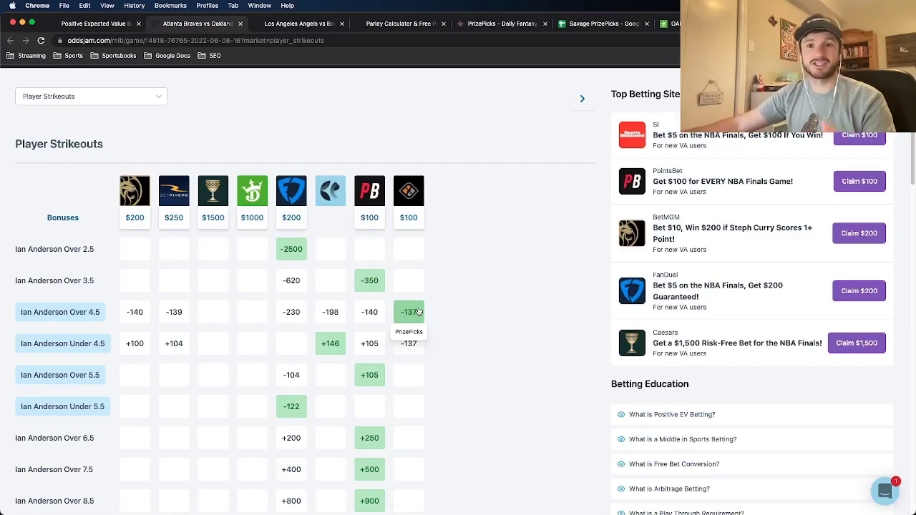
pyautogui.click(468, 26)
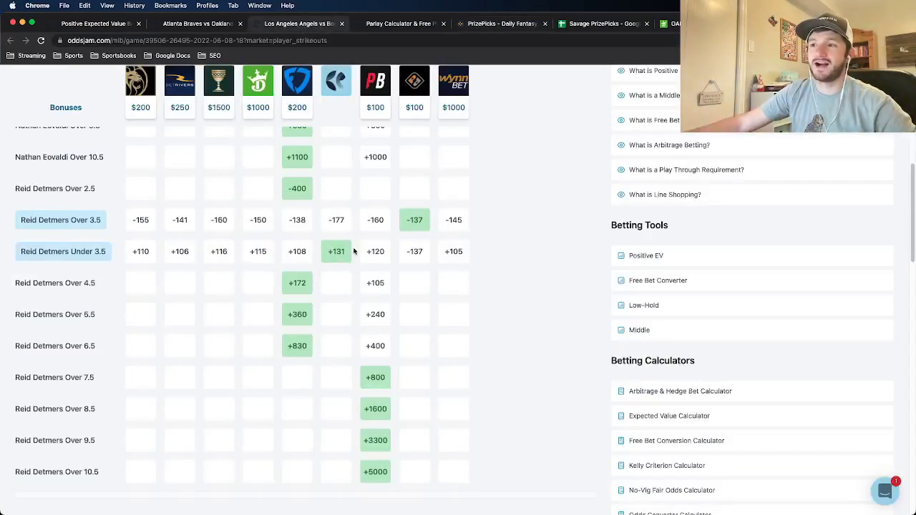
pyautogui.click(318, 24)
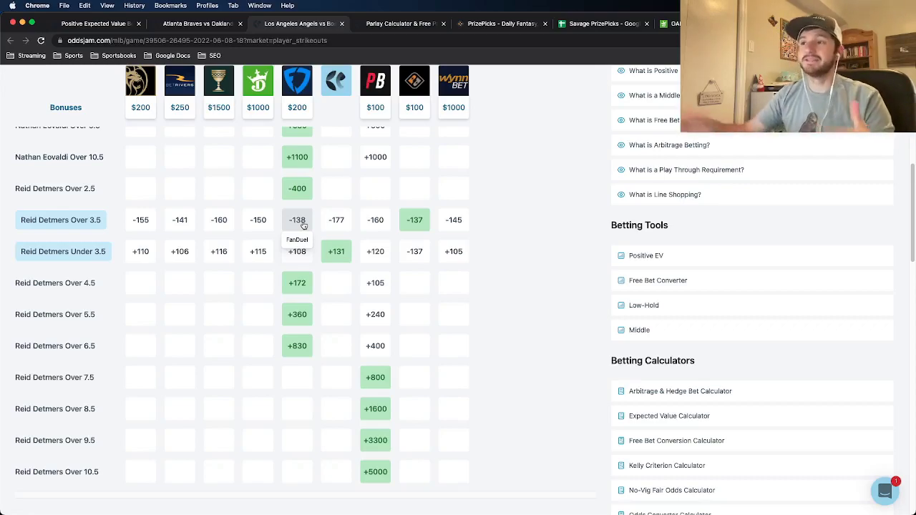
# Step: Compare the Anderson and Detmers PrizePicks payout with FanDuel's two-leg parlay odds, and review the 2 Leg Entry odds in the Savage PrizePicks sheet
pyautogui.click(517, 23)
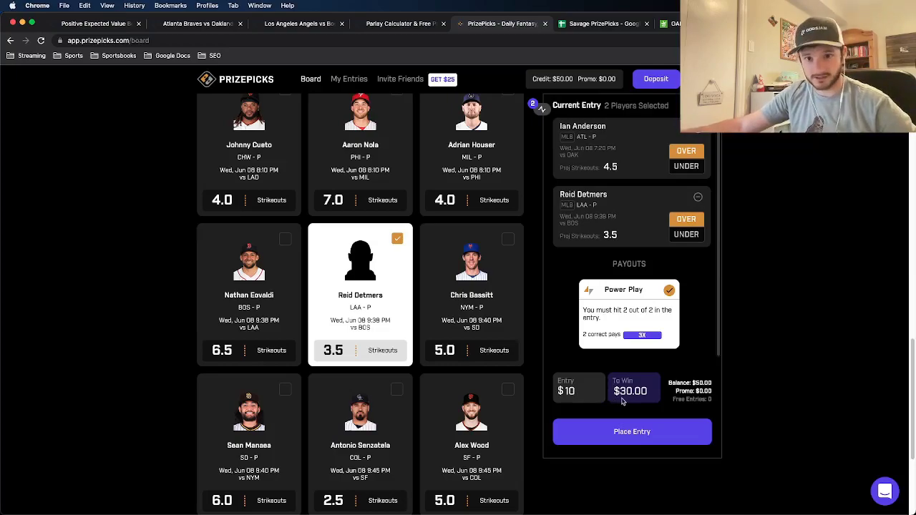
pyautogui.press('super+3')
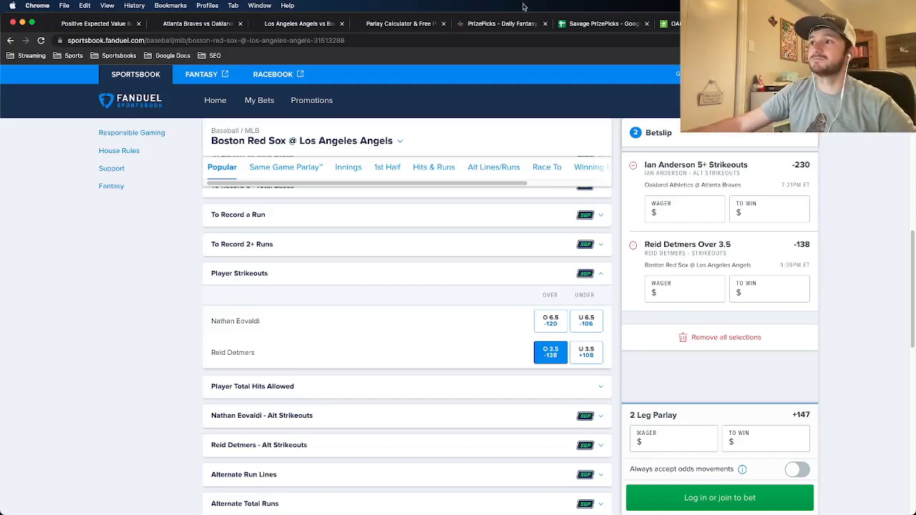
pyautogui.click(501, 24)
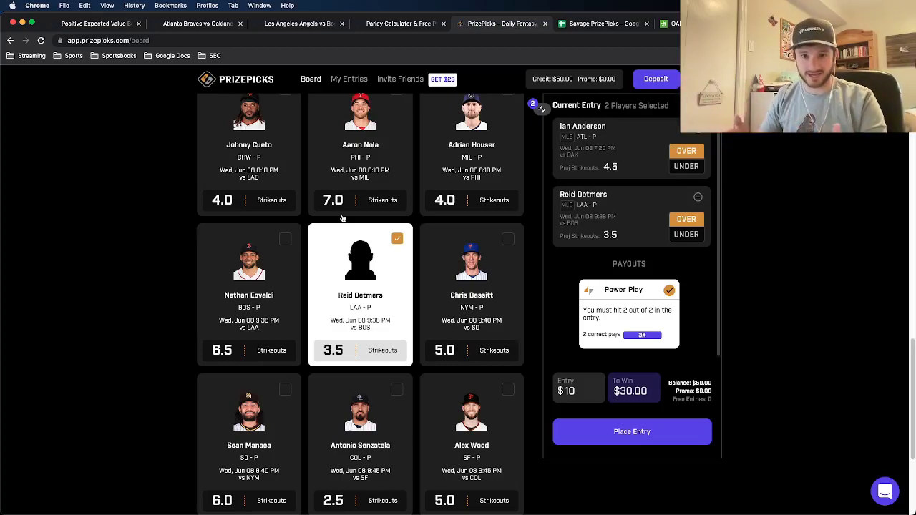
pyautogui.click(615, 23)
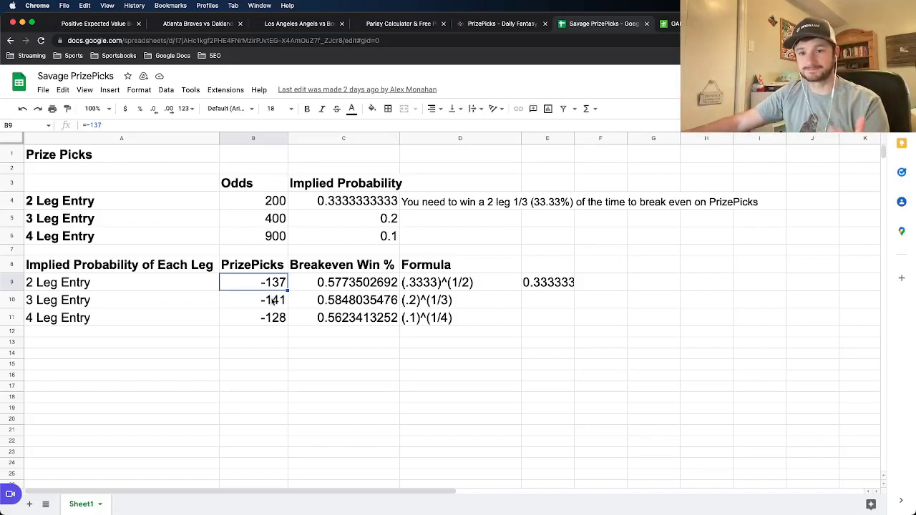
# Step: On PrizePicks, place a $20 two-pick Power Play entry on Ian Anderson over 4.5 and Reid Detmers over 3.5 strikeouts
pyautogui.click(512, 25)
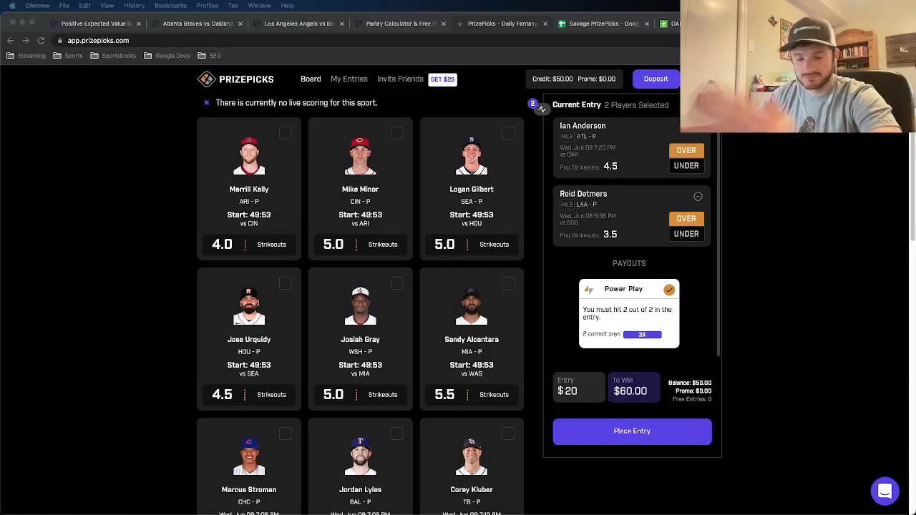
pyautogui.click(801, 315)
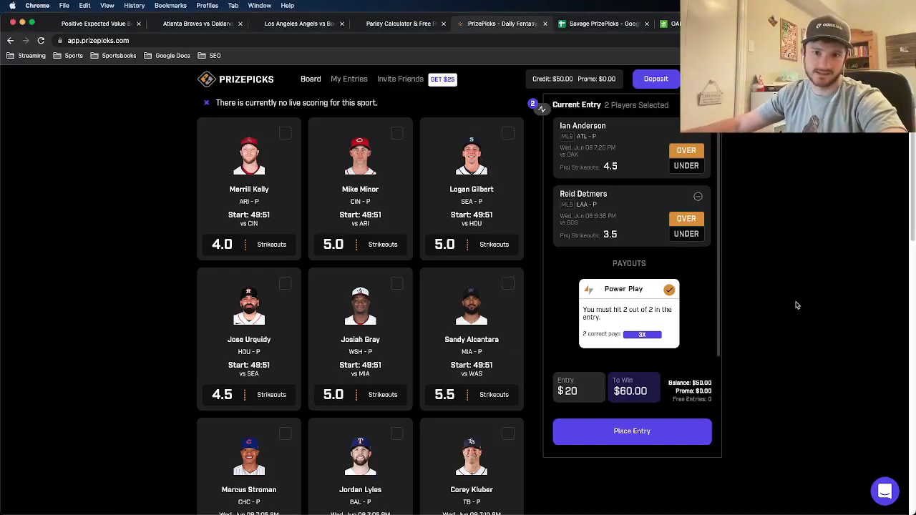
pyautogui.click(632, 431)
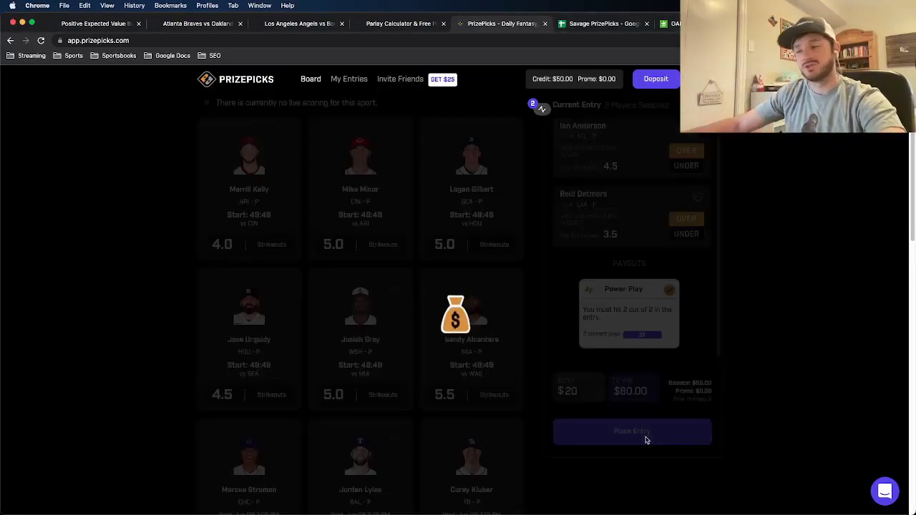